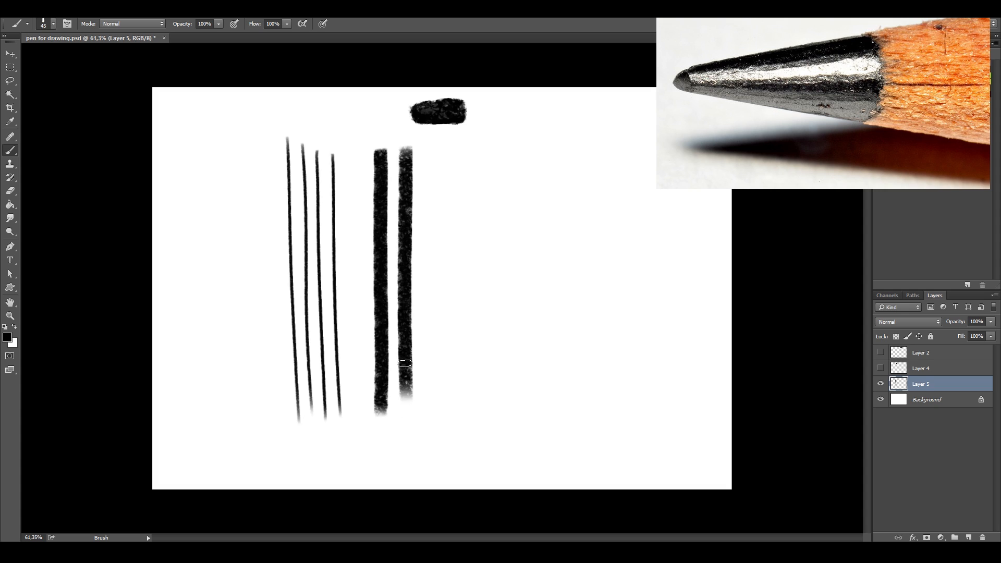
Paint a row of long vertical sample strokes in black on Layer 5, to the right of the existing textured strokes
drag(450, 156, 446, 377)
drag(509, 151, 500, 392)
drag(543, 162, 536, 409)
drag(576, 168, 571, 411)
drag(618, 166, 617, 353)
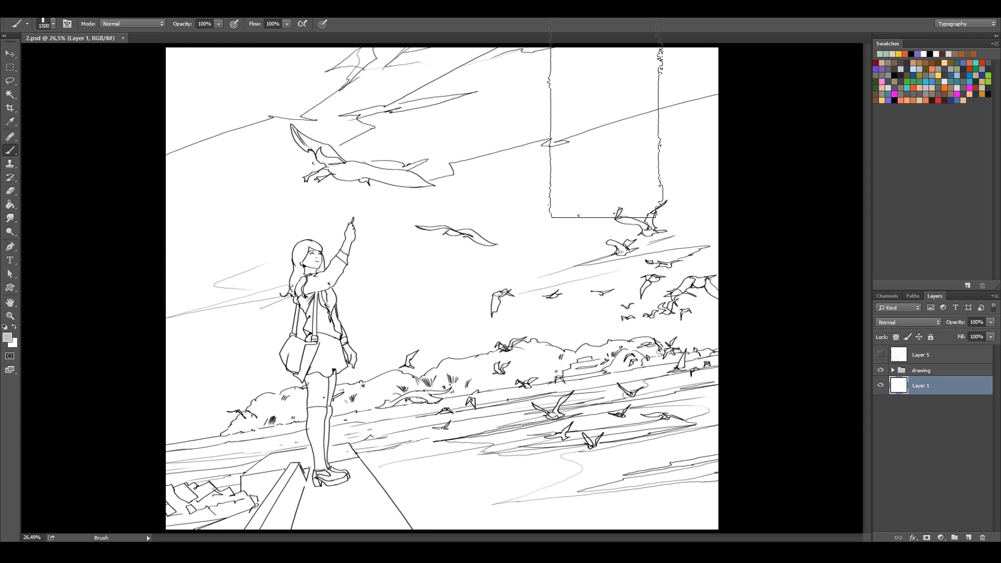
Block in Layer 1 of 2.psd under the line art with pale grey-green, adding sea green over the left side and lower area
mouse_move(604, 125)
mouse_down()
mouse_move(667, 156)
mouse_move(585, 286)
mouse_up()
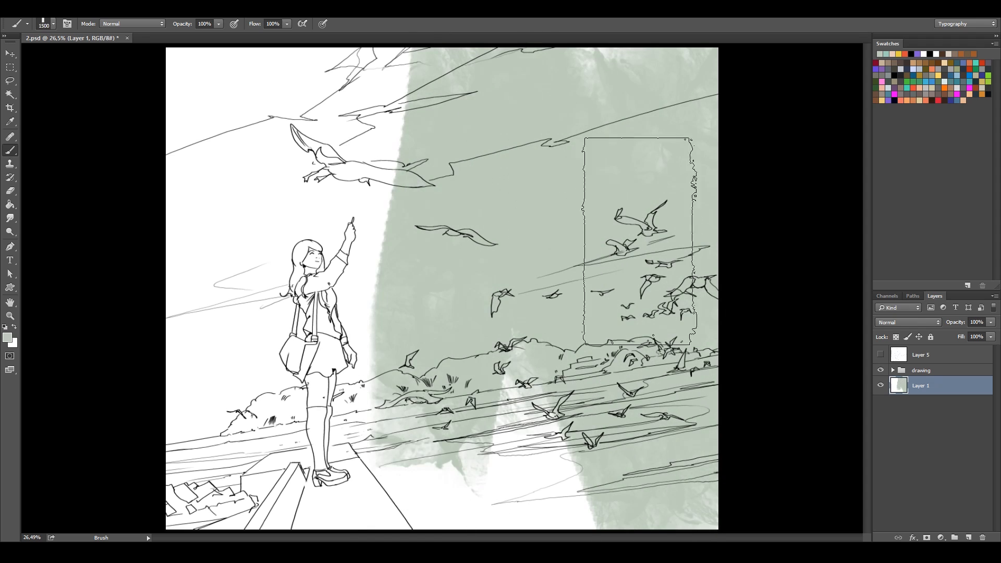
click(886, 55)
mouse_move(430, 131)
mouse_down()
mouse_move(235, 343)
mouse_move(312, 442)
mouse_move(350, 446)
mouse_up()
key(bracketleft)
mouse_move(412, 448)
mouse_down()
mouse_move(633, 404)
mouse_move(605, 470)
mouse_up()
Paint light blue over the upper sky and the area behind the distant birds, reducing the brush size for the upper-left sky
click(957, 75)
drag(568, 295, 541, 339)
key(bracketleft)
mouse_move(647, 115)
mouse_down()
mouse_move(489, 170)
mouse_move(407, 161)
mouse_up()
key(bracketleft)
key(bracketleft)
key(bracketleft)
key(bracketleft)
key(bracketleft)
key(bracketleft)
mouse_move(324, 99)
mouse_down()
mouse_move(272, 121)
mouse_move(229, 60)
mouse_up()
click(913, 68)
key(bracketright)
key(bracketright)
drag(432, 256, 741, 114)
key(ctrl+z)
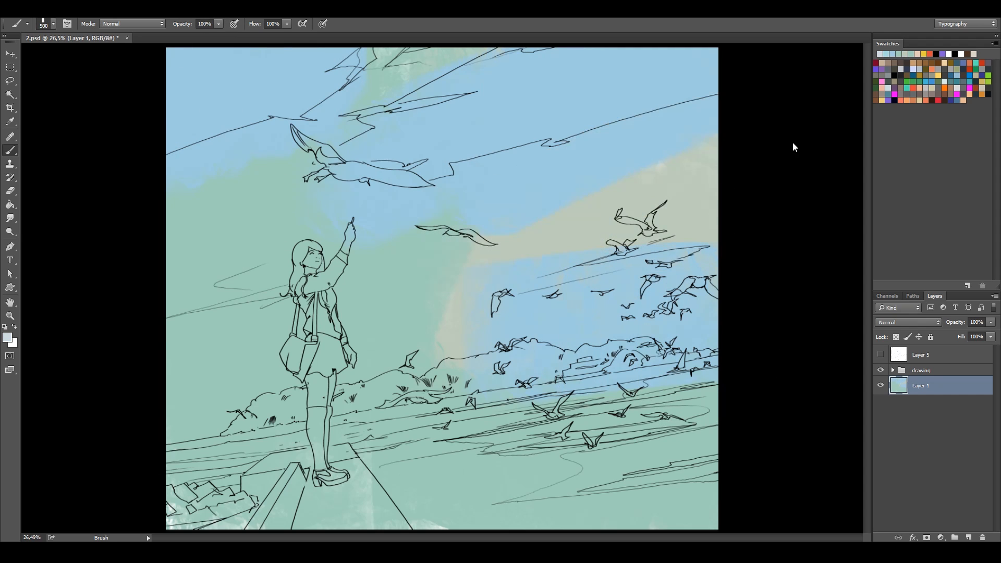
click(886, 55)
drag(436, 271, 656, 216)
key(ctrl+z)
click(882, 69)
mouse_move(677, 443)
mouse_down()
mouse_move(526, 479)
mouse_move(533, 414)
mouse_up()
key(ctrl+z)
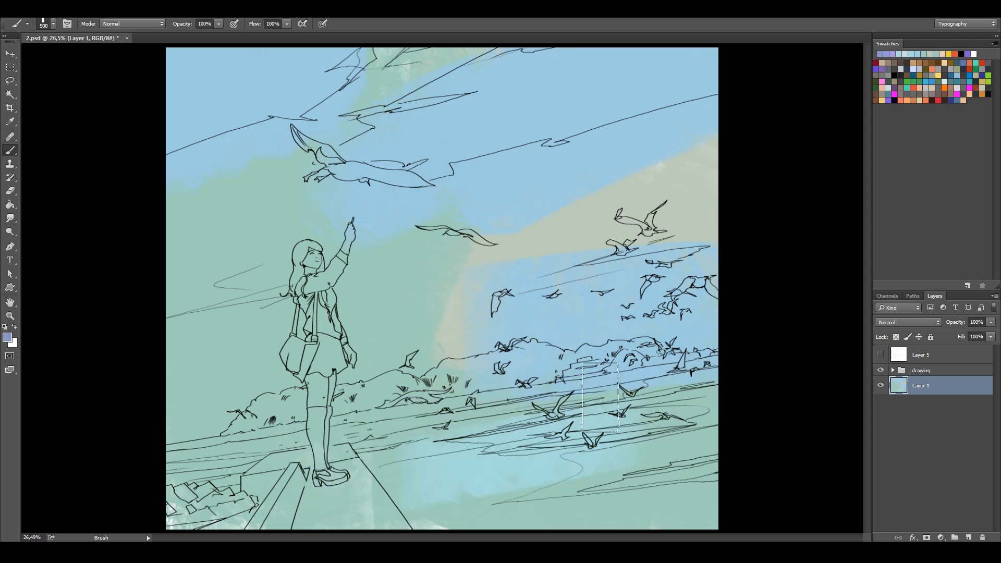
Cover the water with lavender and paint a narrow blue band along the tilted horizon with a smaller brush
mouse_move(355, 469)
mouse_down()
mouse_move(427, 448)
mouse_move(312, 449)
mouse_move(511, 501)
mouse_move(609, 454)
mouse_move(689, 376)
mouse_up()
key(bracketleft)
key(bracketleft)
key(bracketleft)
key(bracketleft)
key(bracketleft)
key(bracketleft)
key(bracketleft)
key(bracketleft)
key(bracketleft)
key(bracketleft)
drag(430, 411, 687, 374)
key(ctrl+z)
drag(429, 408, 717, 361)
mouse_move(168, 448)
mouse_down()
mouse_move(410, 407)
mouse_move(442, 412)
mouse_up()
key(ctrl+z)
key(ctrl+z)
Glaze blue over the lavender water in the foreground with a 400 px brush
key(bracketright)
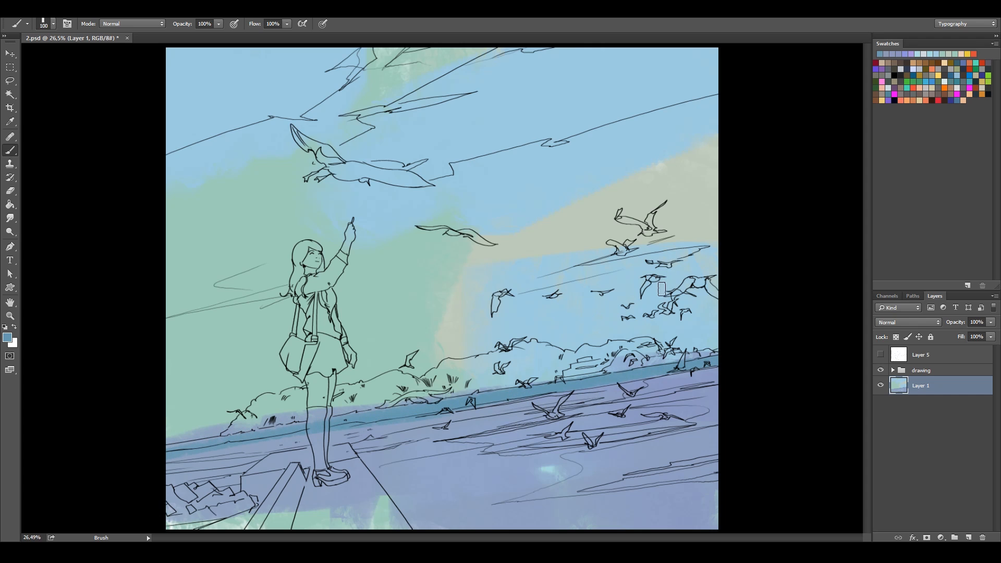
key(bracketright)
key(bracketright)
key(bracketright)
key(bracketright)
key(bracketright)
key(bracketright)
key(bracketright)
drag(379, 479, 579, 480)
drag(386, 453, 681, 438)
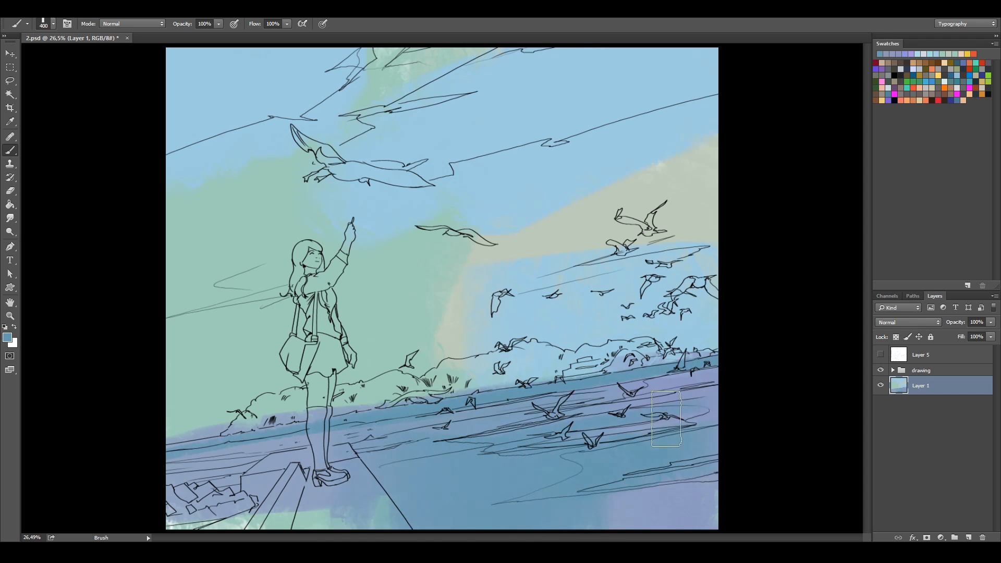
drag(628, 334, 625, 336)
key(bracketleft)
key(bracketleft)
drag(537, 250, 666, 164)
key(ctrl+z)
key(bracketright)
key(bracketright)
key(bracketright)
key(bracketright)
key(bracketright)
key(bracketright)
key(bracketright)
drag(553, 224, 681, 168)
drag(680, 168, 407, 370)
key(ctrl+z)
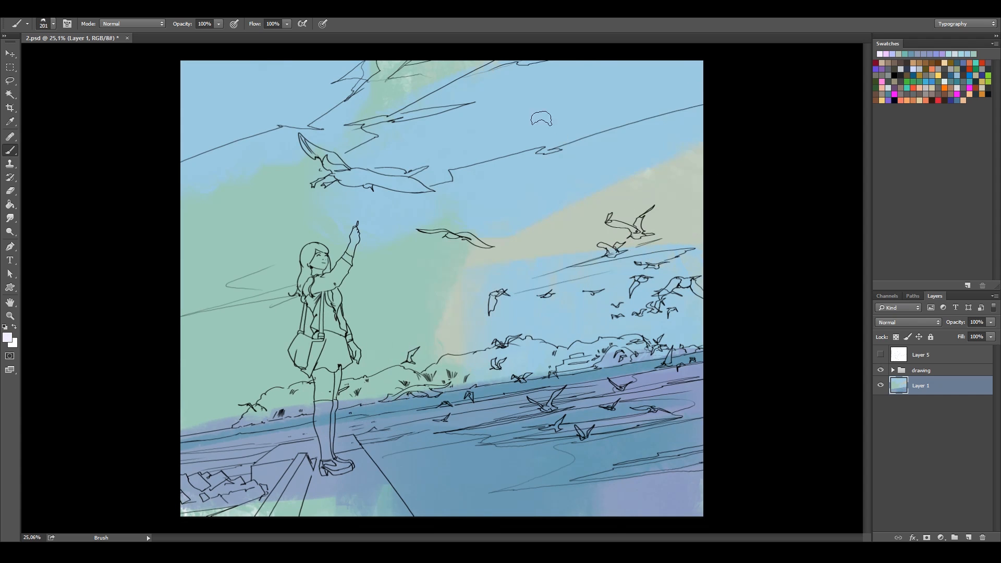
Add a new layer above Layer 1 and outline the whole sky above the horizon with the Polygonal Lasso
click(968, 537)
key(l)
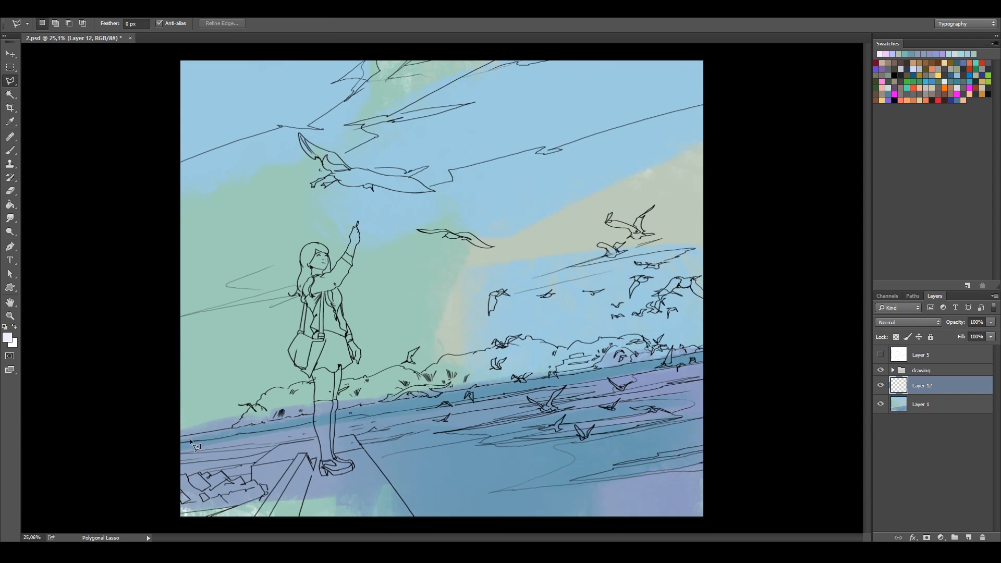
click(728, 347)
click(744, 269)
click(711, 63)
click(691, 46)
click(159, 57)
click(118, 363)
double_click(146, 396)
Paint soft pale lavender clouds across the selected sky, using a large brush first and a smaller one near the large gull
key(b)
key(bracketright)
mouse_move(461, 389)
mouse_down()
mouse_move(652, 313)
mouse_move(735, 182)
mouse_move(380, 245)
mouse_move(297, 148)
mouse_move(266, 177)
mouse_up()
key(bracketleft)
key(bracketleft)
key(bracketleft)
key(bracketleft)
key(bracketleft)
key(bracketleft)
key(bracketleft)
drag(308, 149, 478, 81)
Sample the light blue of the sky, paint it over the cloud above the large gull, and deselect the sky
alt+click(443, 127)
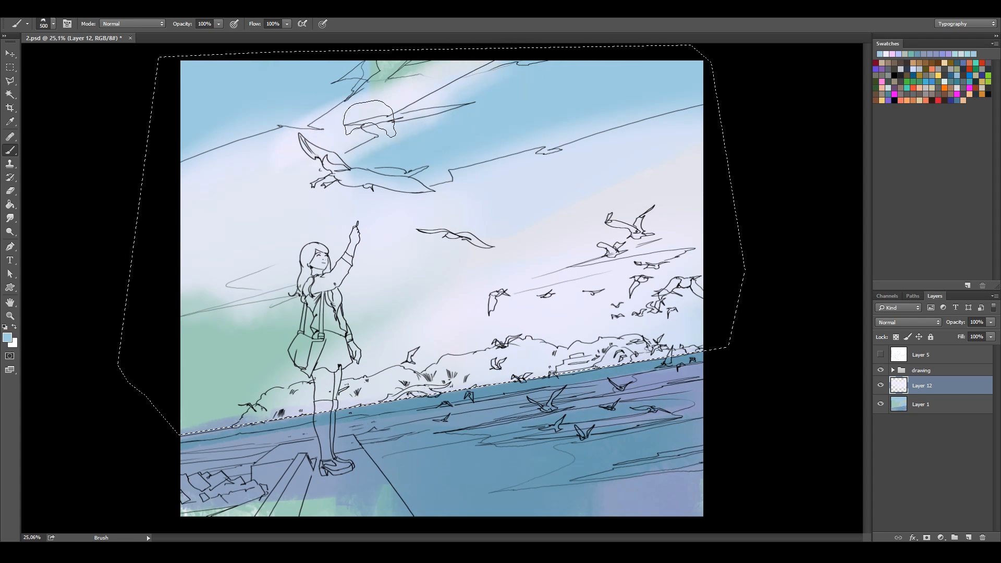
drag(409, 107, 318, 120)
key(ctrl+d)
Pick a brighter blue and paint a broad band across the upper sky with a 1700 px brush
key(i)
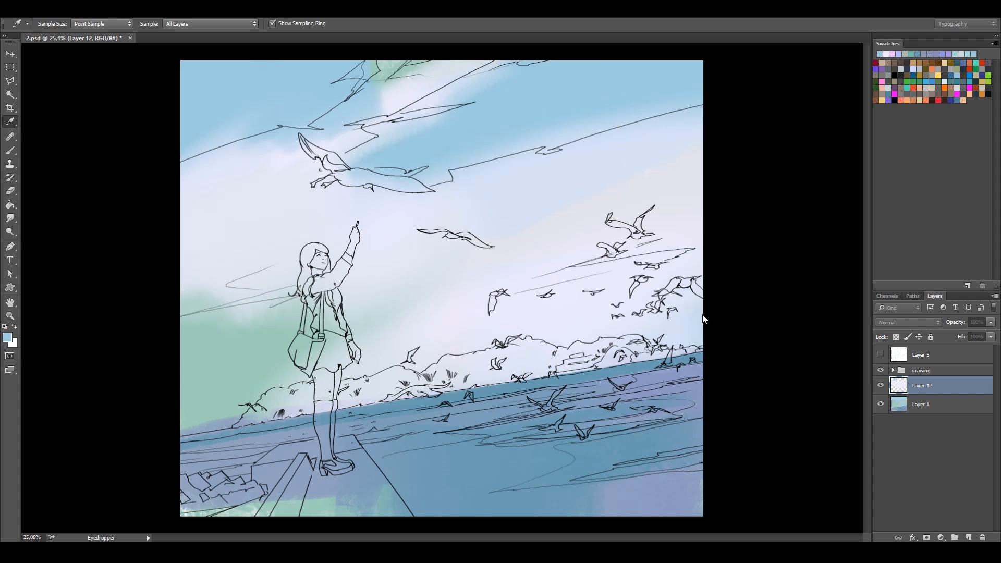
click(810, 287)
key(bracketright)
key(bracketright)
key(bracketright)
key(bracketright)
key(bracketright)
key(bracketright)
key(bracketright)
key(ctrl+z)
mouse_move(399, 151)
mouse_down()
mouse_move(651, 105)
mouse_move(641, 107)
mouse_up()
Extend the sampled blue into the upper-left sky and cover the green behind the girl with a sampled pale tone
alt+click(488, 137)
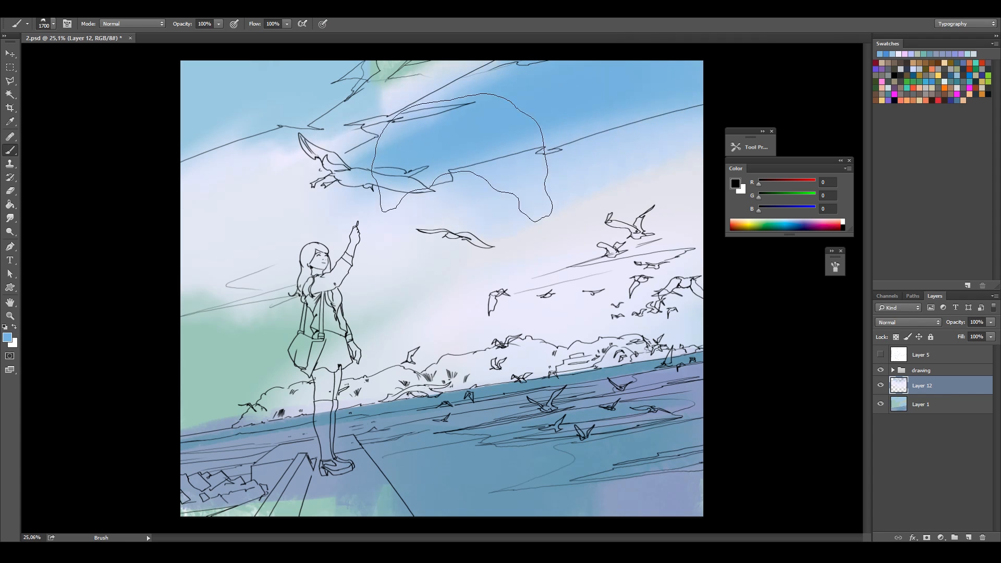
drag(271, 113, 170, 102)
alt+click(467, 142)
key(bracketleft)
mouse_move(256, 312)
mouse_down()
mouse_move(157, 391)
mouse_move(271, 359)
mouse_up()
Blend pale blue over the remaining green in the left sky and refine the cloud edges with smaller brush sizes
key(bracketright)
key(bracketleft)
key(bracketleft)
key(bracketleft)
key(bracketleft)
key(bracketleft)
key(bracketleft)
key(bracketleft)
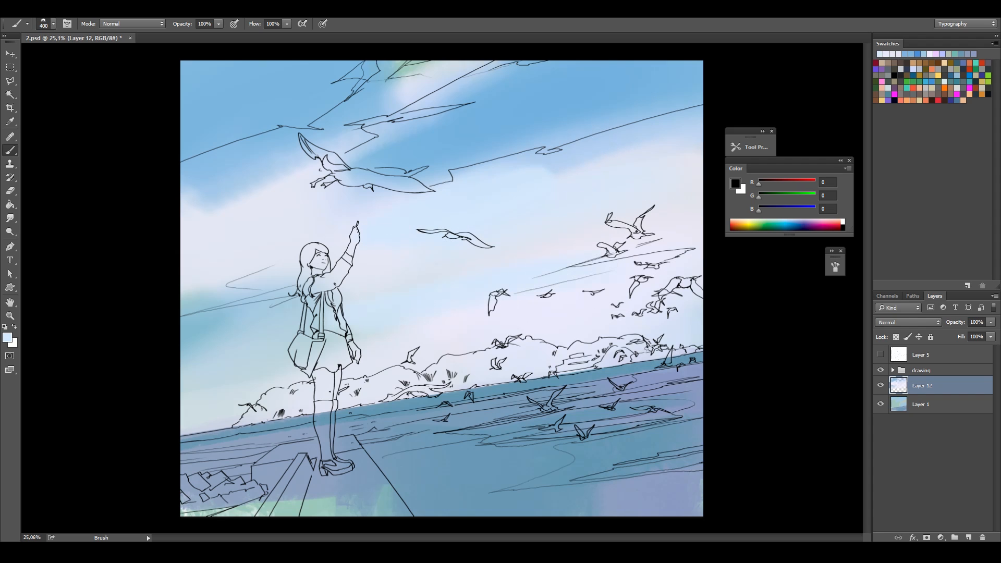
key(bracketleft)
key(bracketleft)
key(bracketleft)
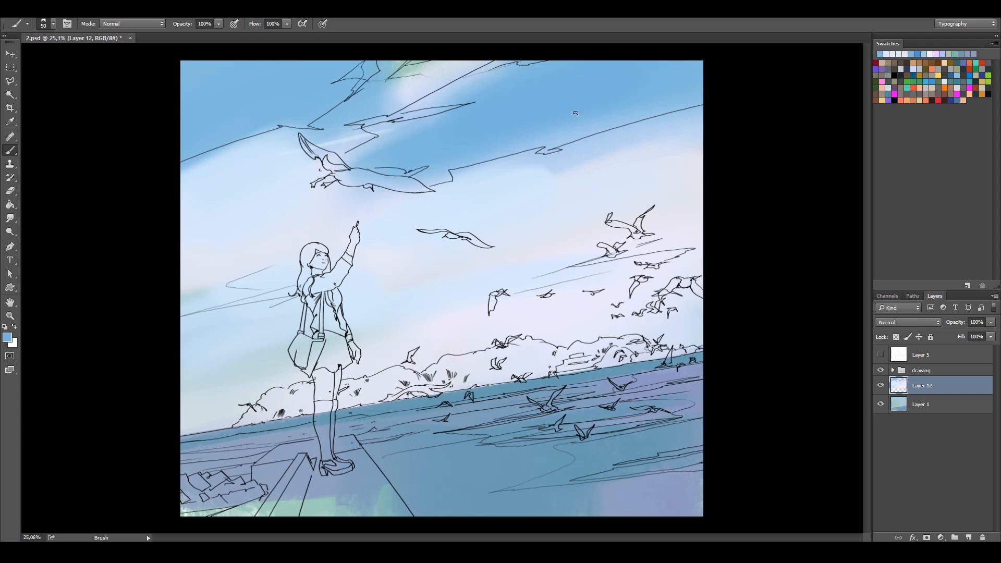
Soften the blue bands of the upper sky with a muted light blue, using a 600 px brush
key(bracketright)
key(bracketright)
key(bracketright)
key(bracketright)
key(bracketright)
key(bracketright)
key(bracketright)
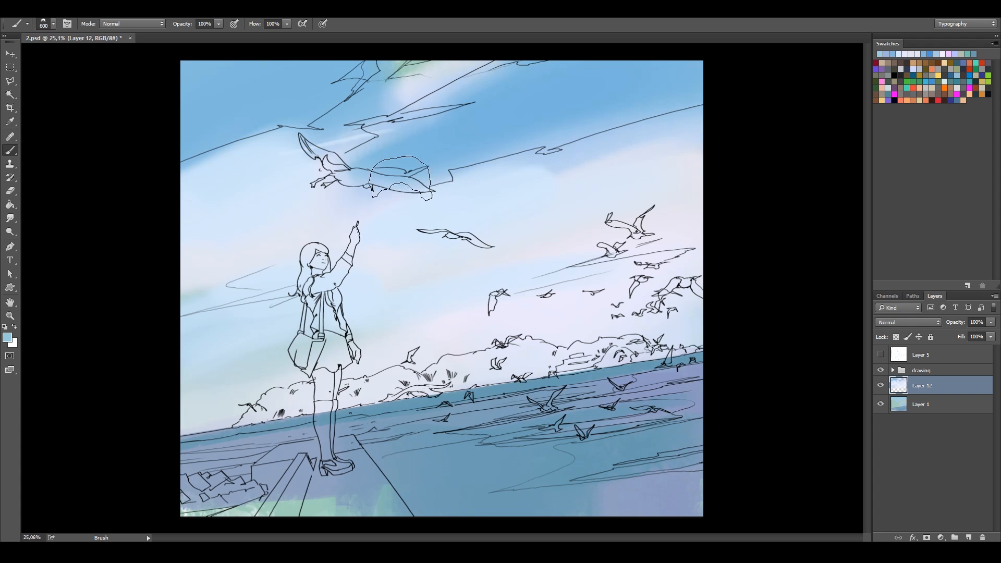
key(bracketleft)
key(bracketleft)
key(bracketleft)
key(bracketleft)
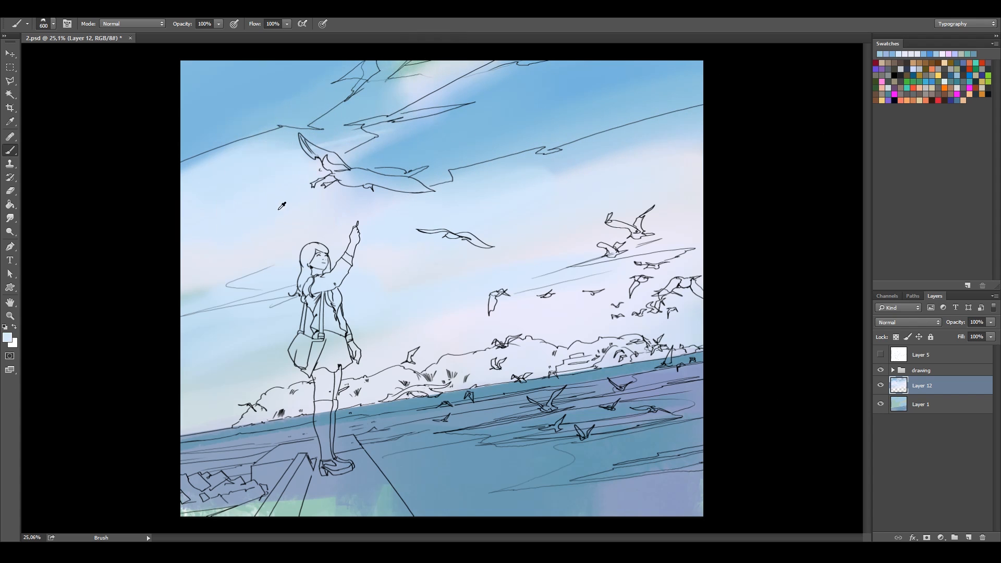
Paint pale blue cloud strokes above the large gull with a 250 px brush
key(bracketleft)
key(bracketleft)
key(bracketleft)
key(bracketleft)
key(bracketleft)
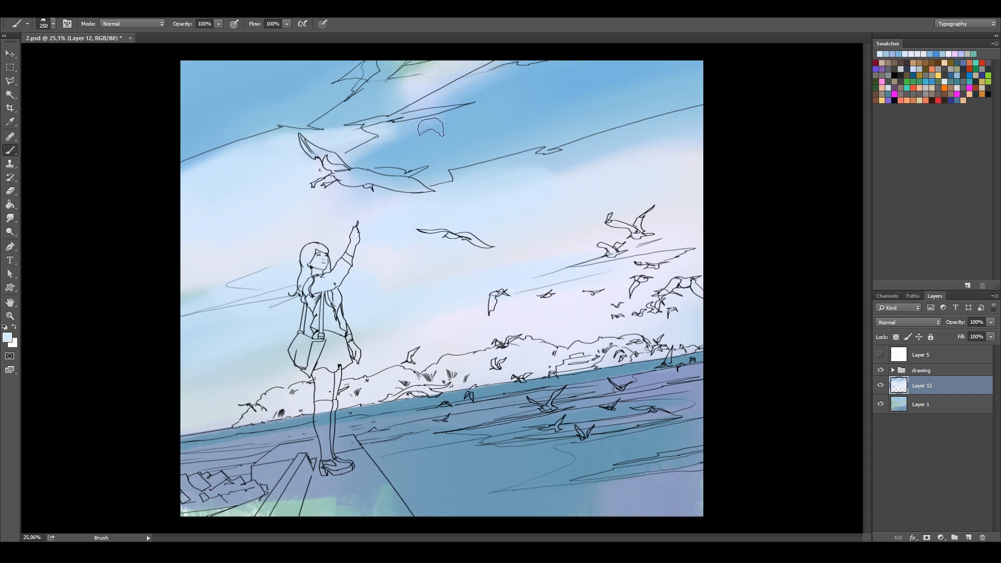
Paint thin wispy clouds in the upper-left corner of the sky and trim them with the sampled sky blue
key(bracketright)
key(bracketright)
key(bracketright)
key(bracketright)
drag(266, 88, 308, 61)
drag(168, 118, 261, 92)
alt+click(311, 83)
drag(230, 113, 283, 83)
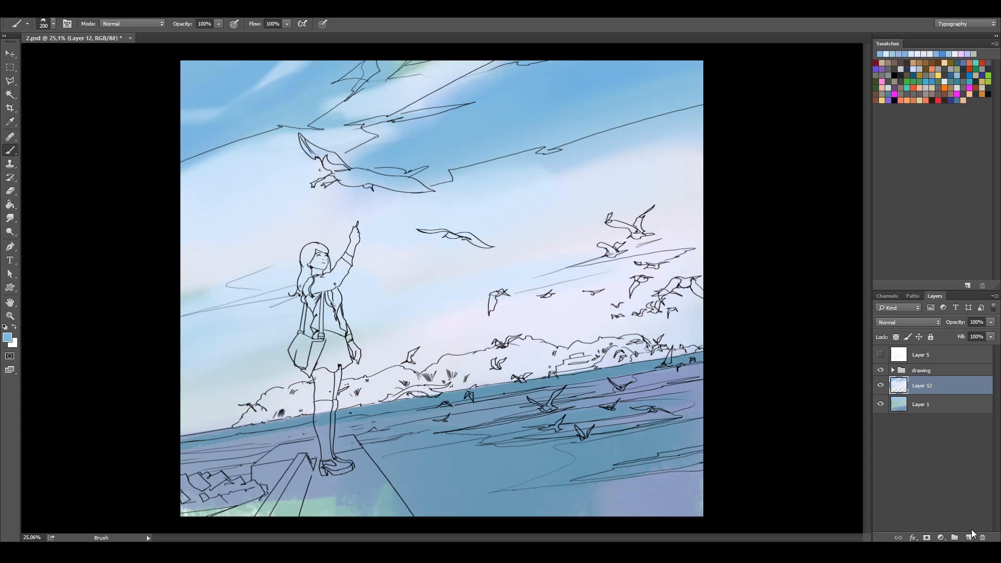
Add a new layer and outline the pier and rocks in the lower-left foreground with the Polygonal Lasso
click(969, 536)
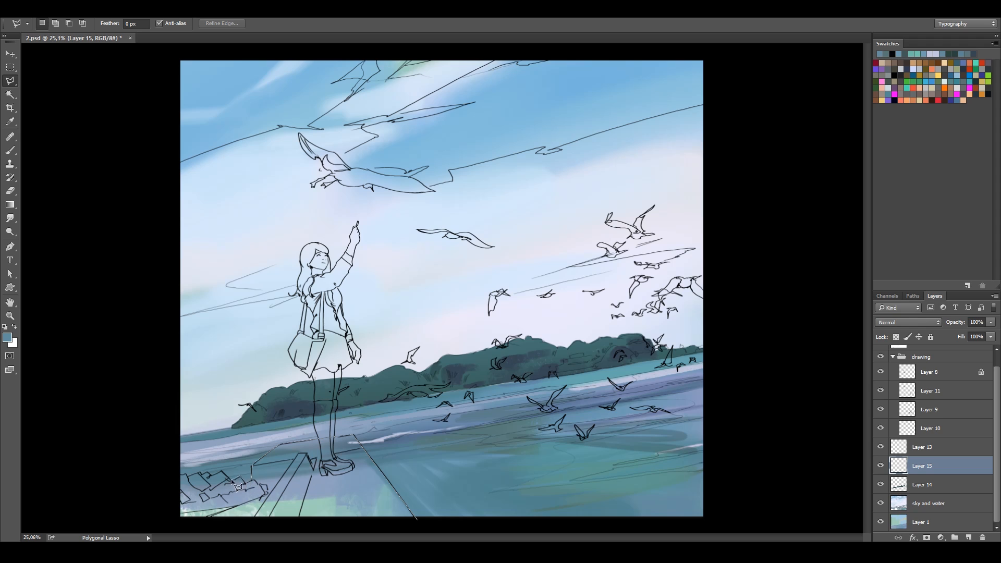
click(150, 490)
click(154, 508)
click(175, 525)
click(219, 528)
click(409, 524)
click(417, 519)
Fill the selected pier and rocks with a flat muted brown using the Paint Bucket and clear the selection
key(b)
click(14, 207)
key(shift+g)
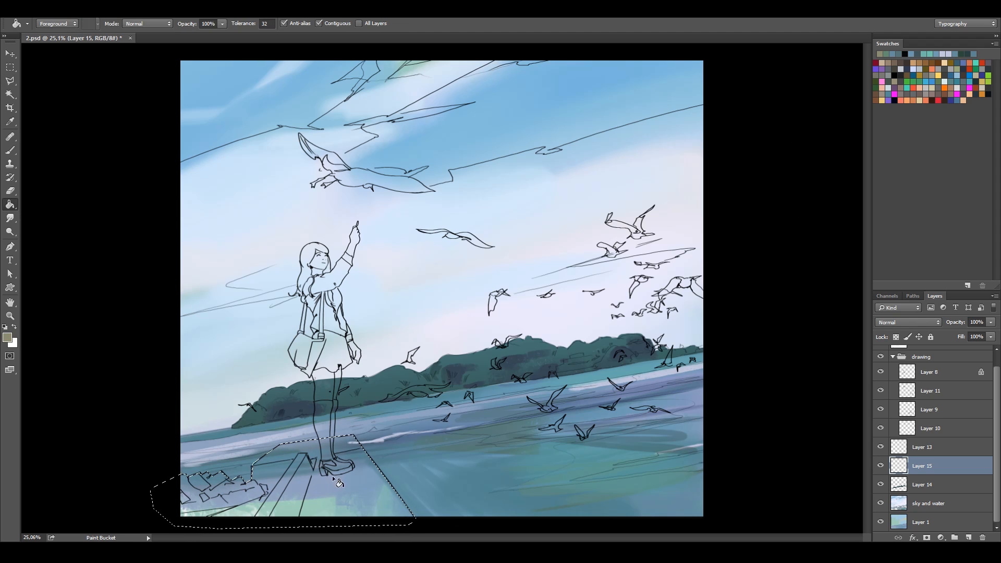
click(292, 490)
key(b)
key(bracketleft)
key(bracketleft)
key(bracketleft)
key(bracketleft)
key(bracketleft)
key(bracketleft)
key(bracketleft)
key(ctrl+d)
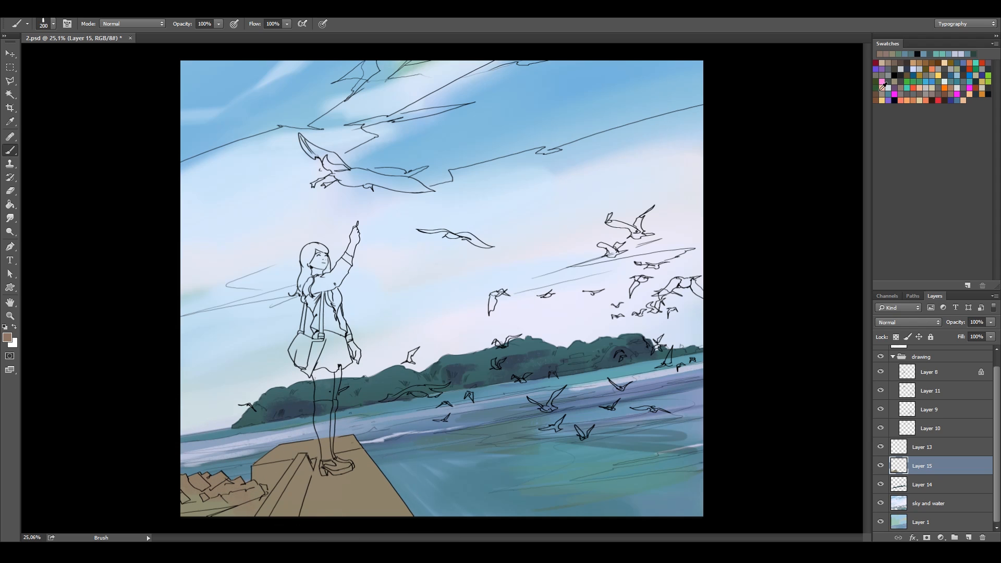
Shade the pier's right side and walkway in reddish brown with a 900 px brush
key(bracketright)
key(bracketright)
key(bracketright)
key(bracketright)
key(bracketright)
key(bracketright)
key(bracketright)
key(bracketright)
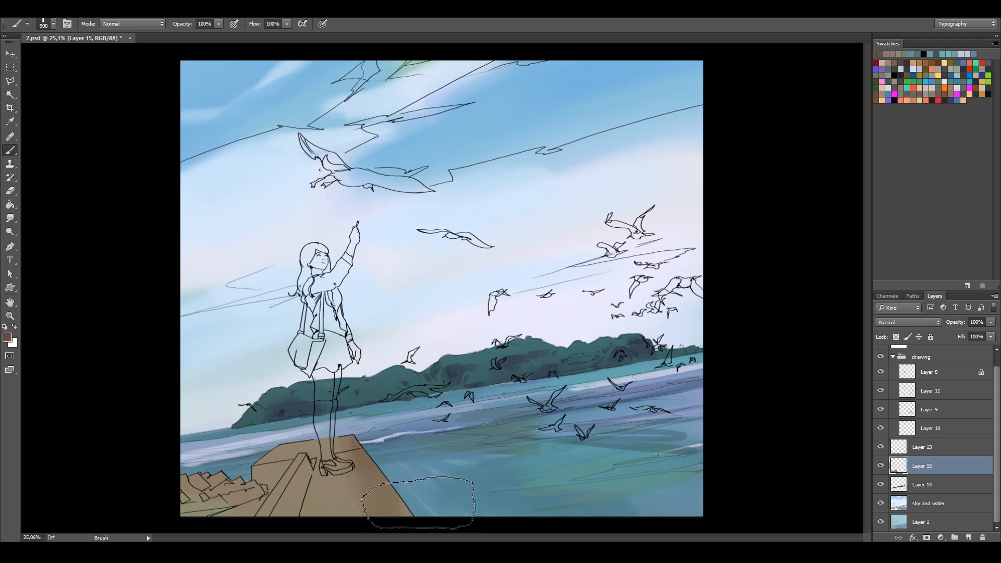
drag(416, 500, 355, 469)
Paint reddish-brown shading on the rocks and the pier's raised edge with a smaller brush
key(bracketleft)
key(bracketleft)
key(bracketleft)
key(bracketleft)
key(bracketleft)
key(bracketleft)
drag(196, 480, 229, 484)
mouse_move(276, 459)
mouse_down()
mouse_move(273, 489)
mouse_move(307, 458)
mouse_up()
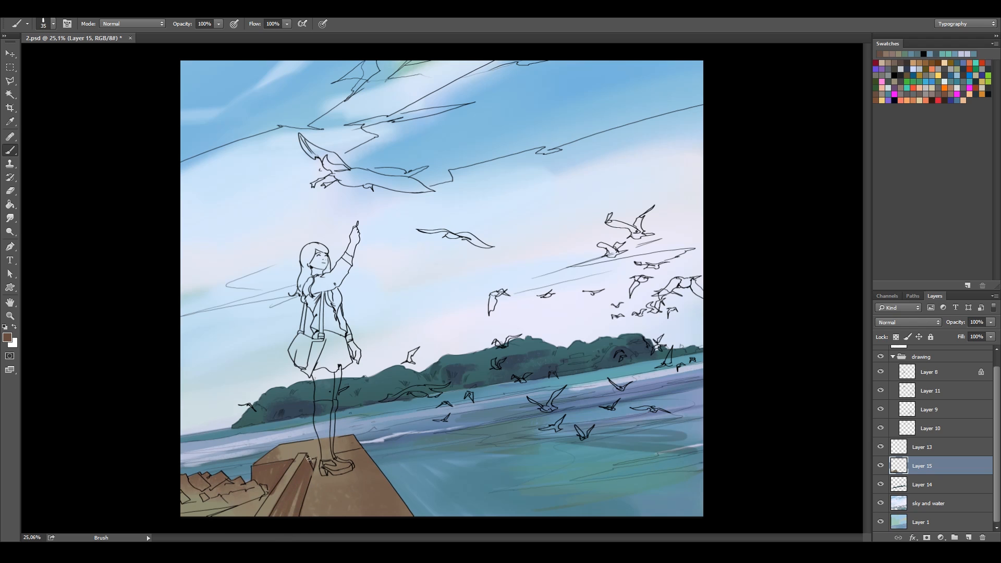
Paint dark brown shadows on the pier wall, across the walkway at the girl's feet and between the rocks
click(882, 357)
click(882, 357)
click(771, 151)
click(731, 167)
mouse_move(277, 463)
mouse_down()
mouse_move(260, 488)
mouse_move(284, 493)
mouse_up()
key(bracketleft)
alt+click(342, 453)
click(793, 285)
drag(310, 459, 354, 453)
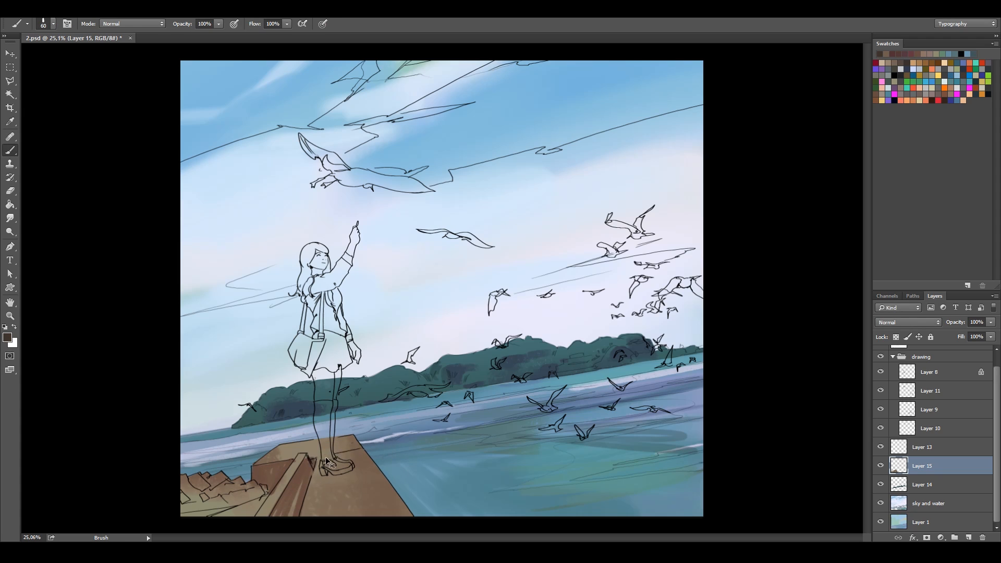
mouse_move(284, 468)
mouse_down()
mouse_move(238, 492)
mouse_move(192, 494)
mouse_up()
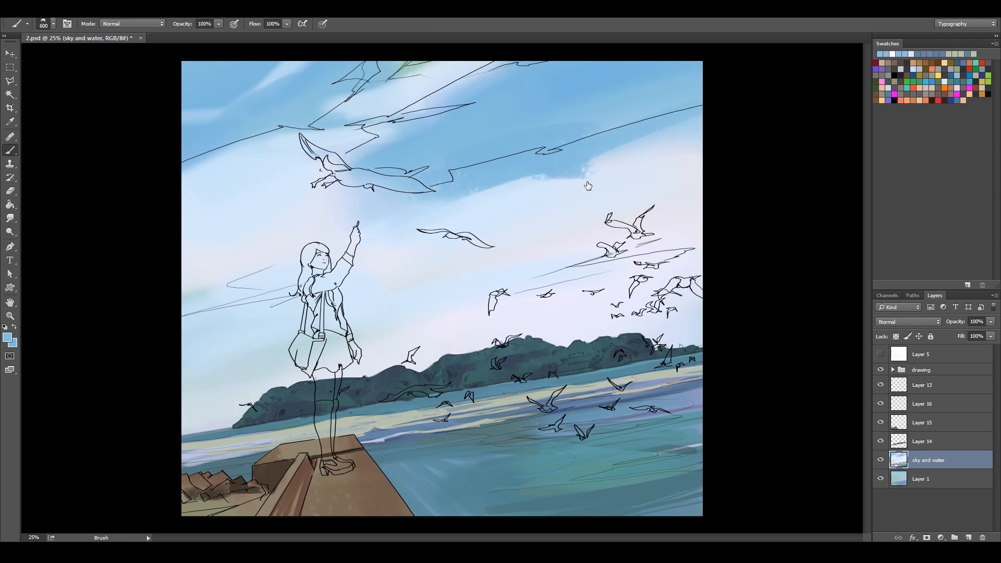
Paint pale cloud strokes around and below the large gull on the sky and water layer with sampled cloud colours
click(588, 186)
alt+click(443, 217)
mouse_move(397, 236)
mouse_down()
mouse_move(510, 191)
mouse_move(407, 233)
mouse_move(441, 226)
mouse_up()
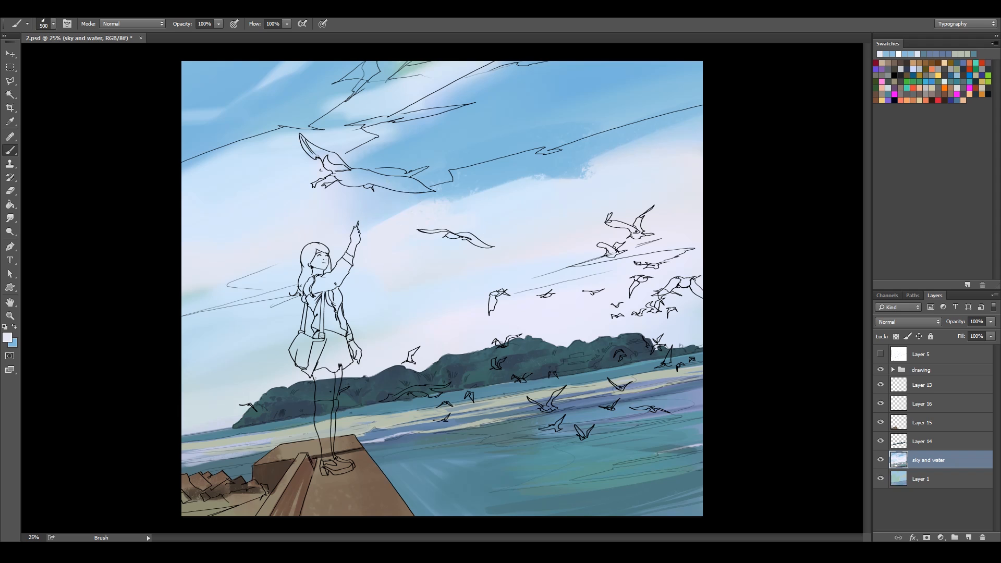
drag(326, 222, 412, 172)
key(bracketleft)
key(bracketleft)
key(bracketleft)
key(bracketleft)
key(bracketright)
key(bracketright)
key(bracketright)
key(bracketright)
key(bracketright)
key(bracketright)
key(bracketright)
key(bracketright)
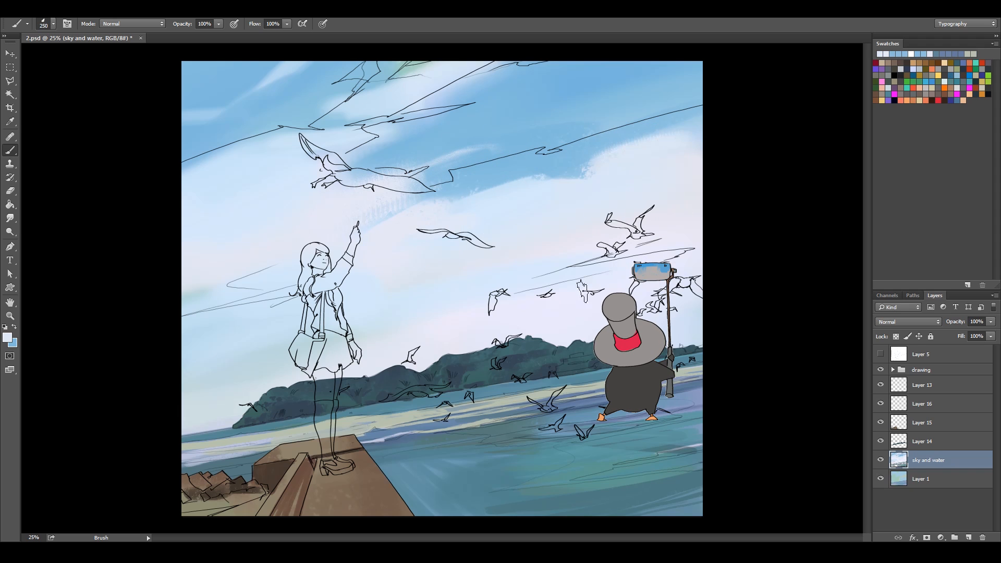
Lower the opacity of the drawing group and make the sky and water layer active again
key(i)
key(b)
click(926, 372)
drag(991, 322, 967, 338)
click(937, 461)
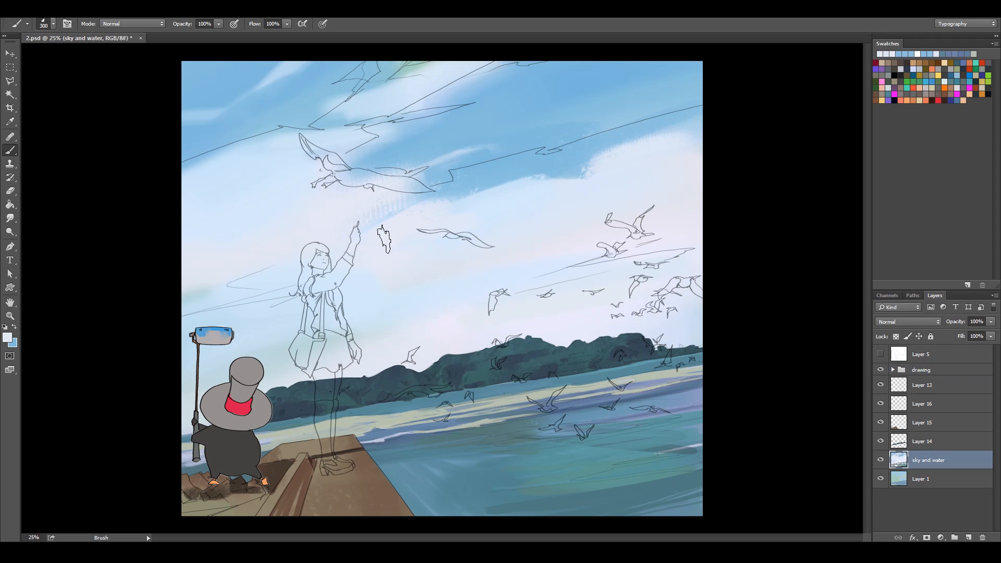
Brighten the clouds beside and below the large gull with sampled pale sky colours, varying the brush size
key(bracketright)
mouse_move(239, 181)
mouse_down()
mouse_move(230, 196)
mouse_move(242, 163)
mouse_move(287, 187)
mouse_up()
alt+click(384, 163)
alt+click(326, 217)
key(bracketleft)
key(bracketleft)
key(bracketleft)
key(bracketleft)
key(bracketleft)
key(bracketleft)
key(bracketleft)
key(bracketleft)
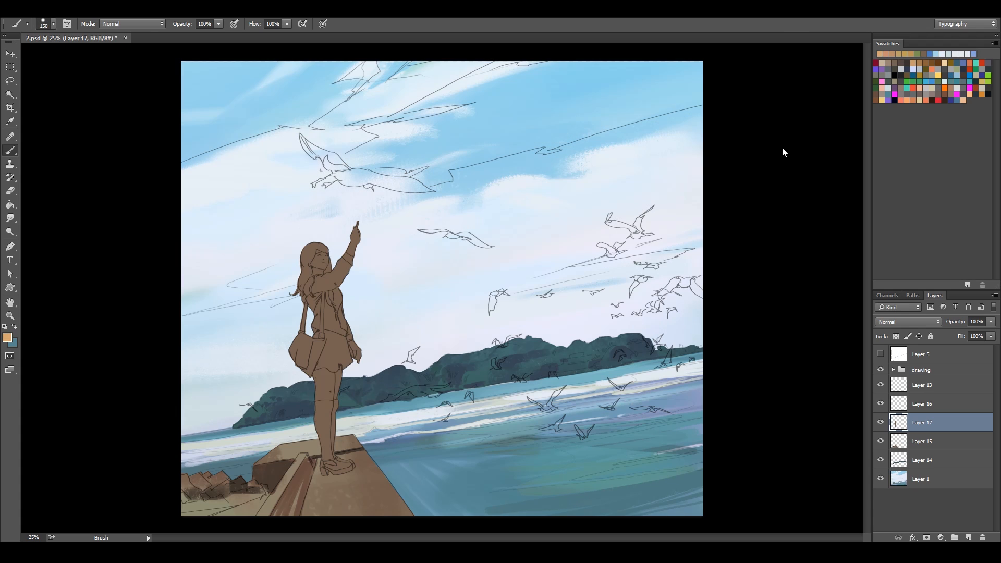
Paint the girl's thighs and lowered hand in a skin tone and her stockings, shoes, skirt and bag in dark grey
mouse_move(292, 392)
mouse_down()
mouse_move(374, 385)
mouse_move(340, 415)
mouse_up()
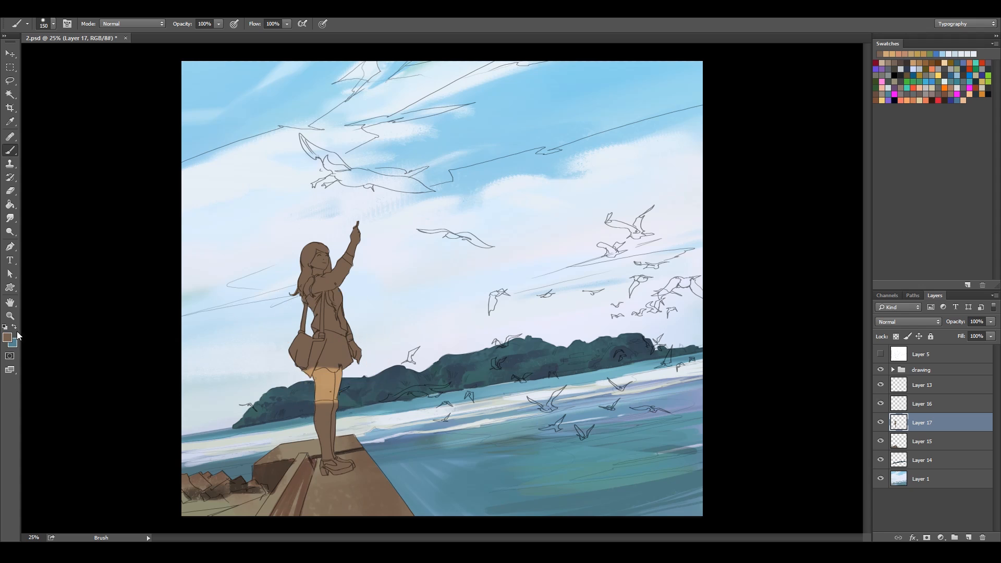
key(i)
click(793, 282)
mouse_move(363, 452)
mouse_down()
mouse_move(403, 463)
mouse_move(371, 423)
mouse_up()
mouse_move(375, 364)
mouse_down()
mouse_move(287, 349)
mouse_move(342, 348)
mouse_up()
alt+click(360, 356)
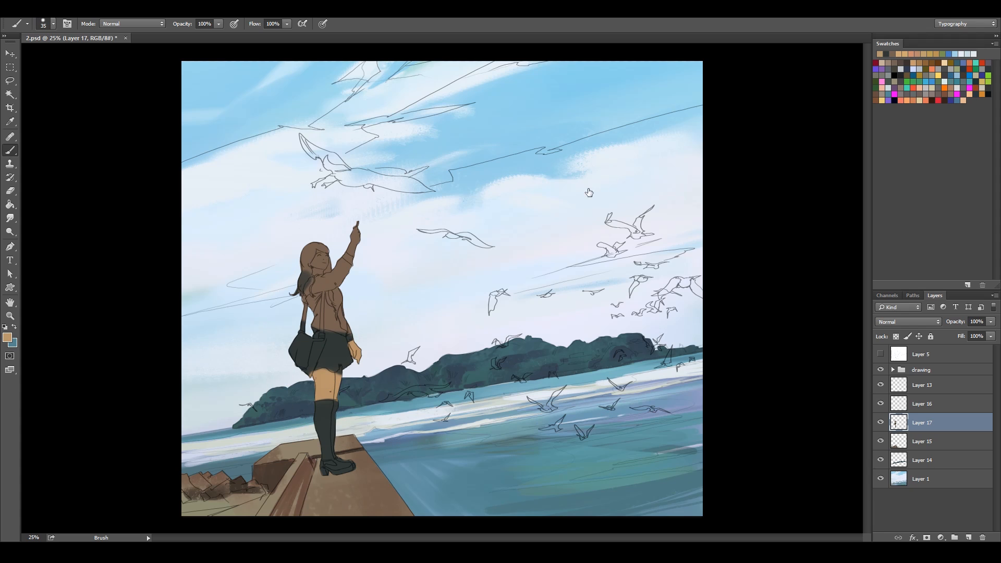
alt+click(367, 344)
key(bracketright)
key(bracketright)
key(bracketright)
key(bracketright)
key(bracketright)
key(bracketright)
key(bracketright)
key(bracketright)
key(bracketright)
mouse_move(315, 320)
mouse_down()
mouse_move(345, 322)
mouse_move(318, 327)
mouse_up()
key(ctrl+z)
Paint the girl's shirt and sleeve light grey-blue, starting from a colour sampled from the sky
alt+click(320, 304)
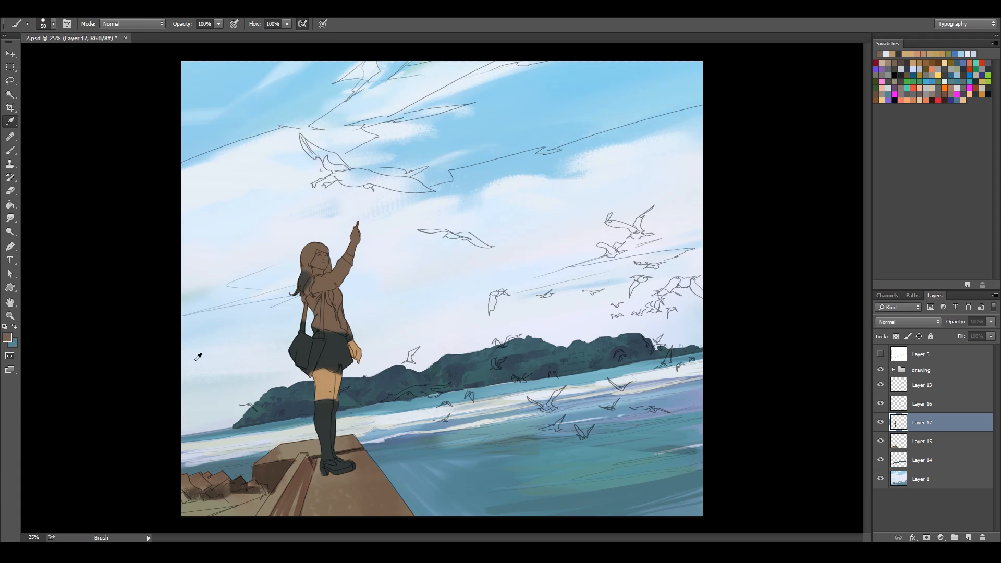
alt+click(585, 301)
mouse_move(347, 332)
mouse_down()
mouse_move(355, 310)
mouse_move(317, 286)
mouse_up()
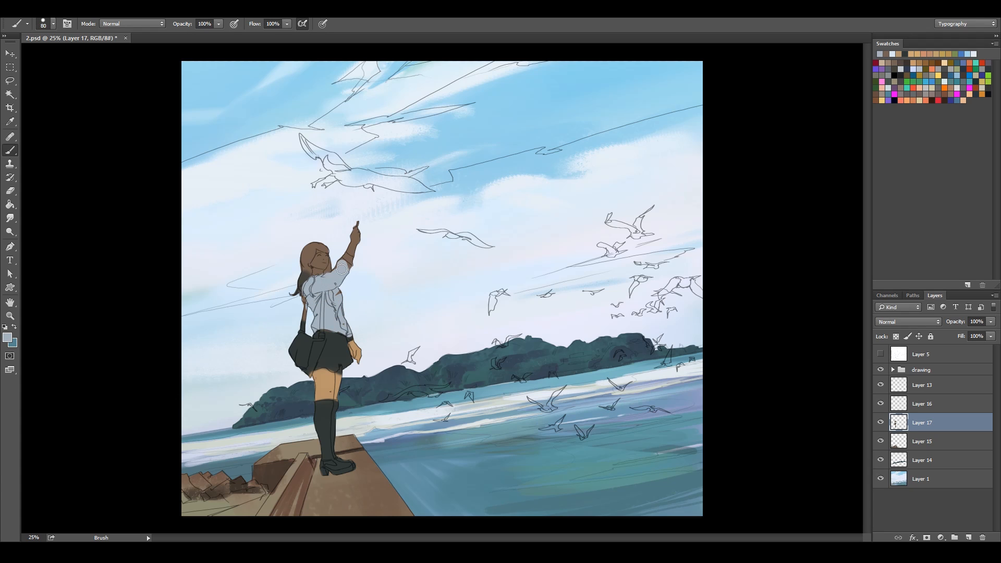
drag(342, 319, 344, 328)
Select the shirt colour with the Magic Wand, adjust it with Hue/Saturation and clear the selection
key(w)
click(334, 308)
key(ctrl+u)
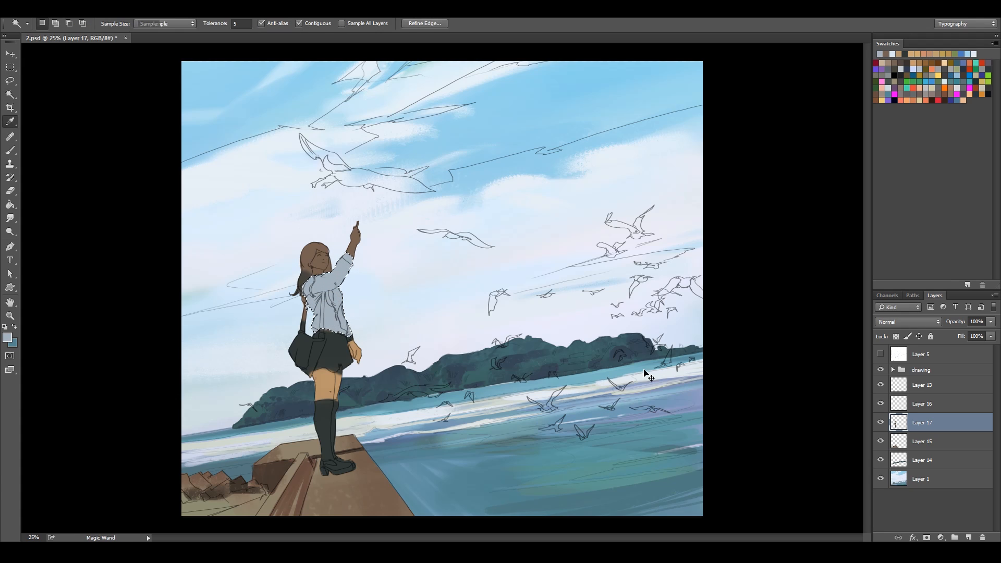
click(760, 377)
key(ctrl+d)
Paint the girl's face in the sampled skin tone and her hair in dark grey with a small brush
key(b)
alt+click(348, 355)
key(bracketleft)
alt+click(333, 361)
key(bracketright)
key(bracketright)
alt+click(318, 262)
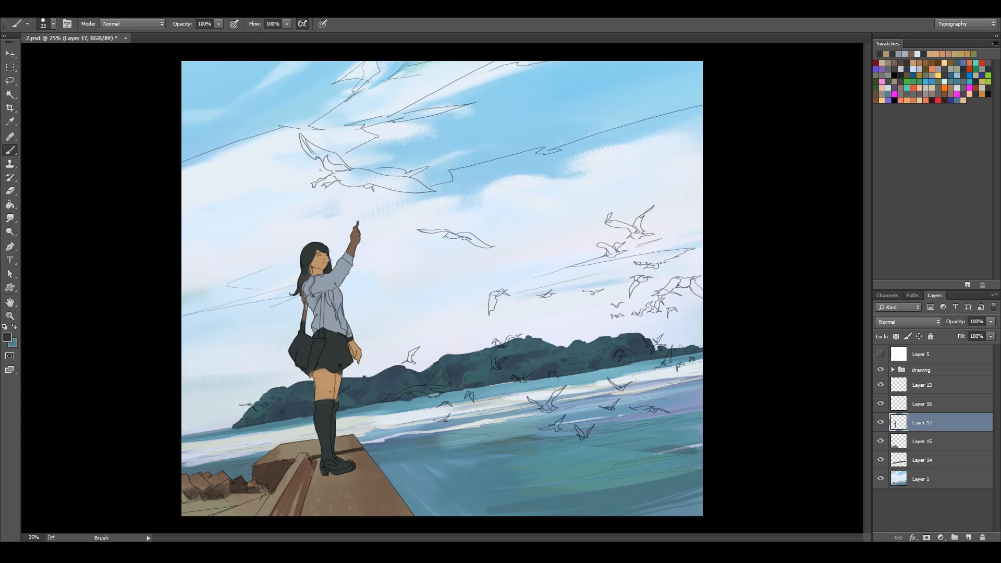
Clean up the hair edges and colour the raised forearm and hand in the skin tone
alt+click(327, 268)
key(e)
key(b)
alt+click(359, 232)
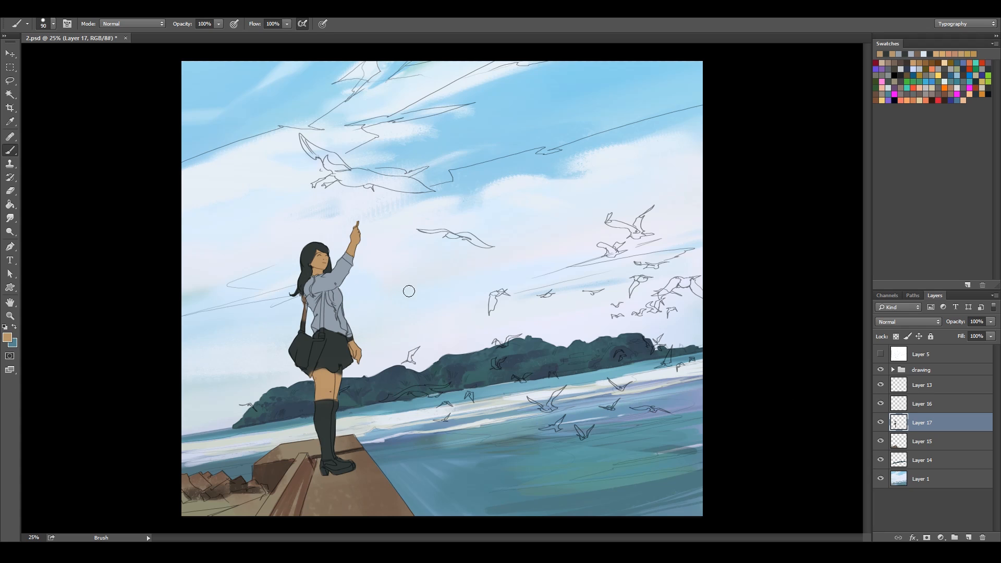
In linework and color.psd, brush red along the inside of the first shape's left and bottom edges on Layer 1
key(m)
key(b)
mouse_move(261, 118)
mouse_down()
mouse_move(208, 392)
mouse_move(352, 388)
mouse_move(344, 372)
mouse_move(220, 380)
mouse_move(298, 384)
mouse_up()
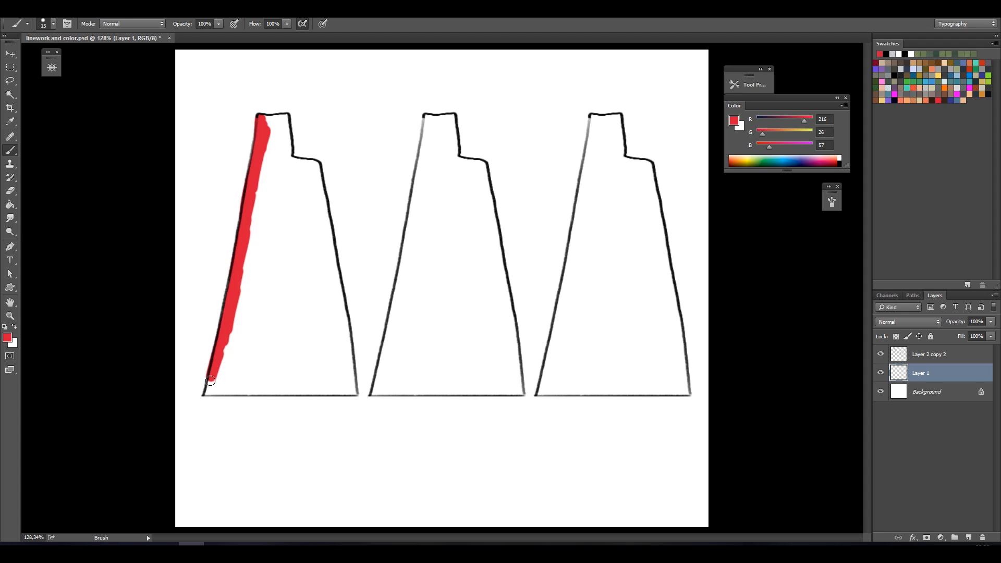
key(e)
key(b)
Select the third shape's outline on Layer 2 copy 2 with the Rectangular Marquee and put it on its own layer
click(916, 359)
key(m)
drag(715, 436, 529, 84)
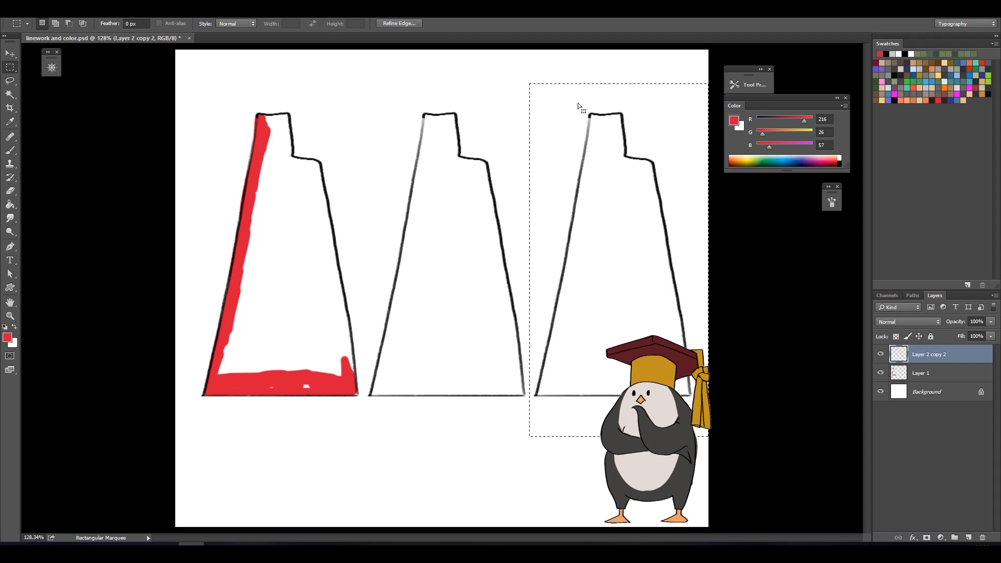
right_click(603, 140)
click(636, 239)
Finish filling the first shape with red by hand on Layer 1 and clean its edges
click(912, 387)
key(b)
mouse_move(346, 373)
mouse_down()
mouse_move(336, 331)
mouse_move(306, 360)
mouse_move(340, 335)
mouse_move(312, 167)
mouse_up()
mouse_move(317, 203)
mouse_down()
mouse_move(305, 323)
mouse_move(221, 367)
mouse_move(292, 261)
mouse_move(256, 318)
mouse_move(286, 175)
mouse_up()
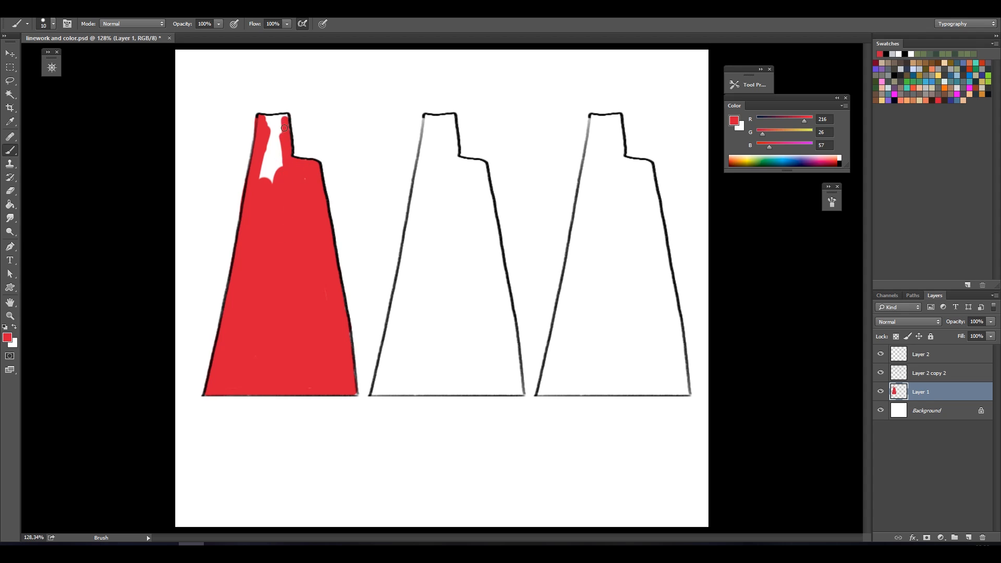
drag(287, 170, 267, 176)
key(e)
key(b)
Outline the second shape with the Polygonal Lasso, fill it with red and clear the selection
key(l)
click(524, 392)
click(488, 163)
click(480, 158)
double_click(462, 157)
shift+click(460, 157)
click(455, 113)
click(424, 115)
click(371, 395)
double_click(524, 395)
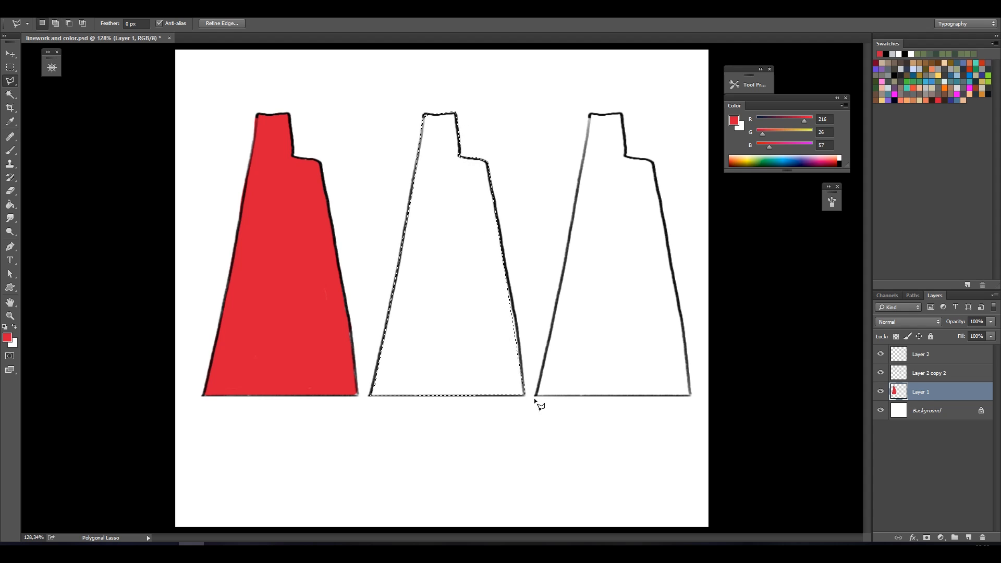
key(m)
key(alt+BackSpace)
key(ctrl+d)
Outline the unfilled sliver along the second shape's right edge with the Polygonal Lasso, fill it with red and deselect
key(l)
click(523, 386)
click(476, 359)
click(493, 214)
key(b)
key(alt+BackSpace)
key(ctrl+d)
Outline the gap at the second shape's shoulder with the Polygonal Lasso, fill it with red and clear the selection
key(l)
click(482, 159)
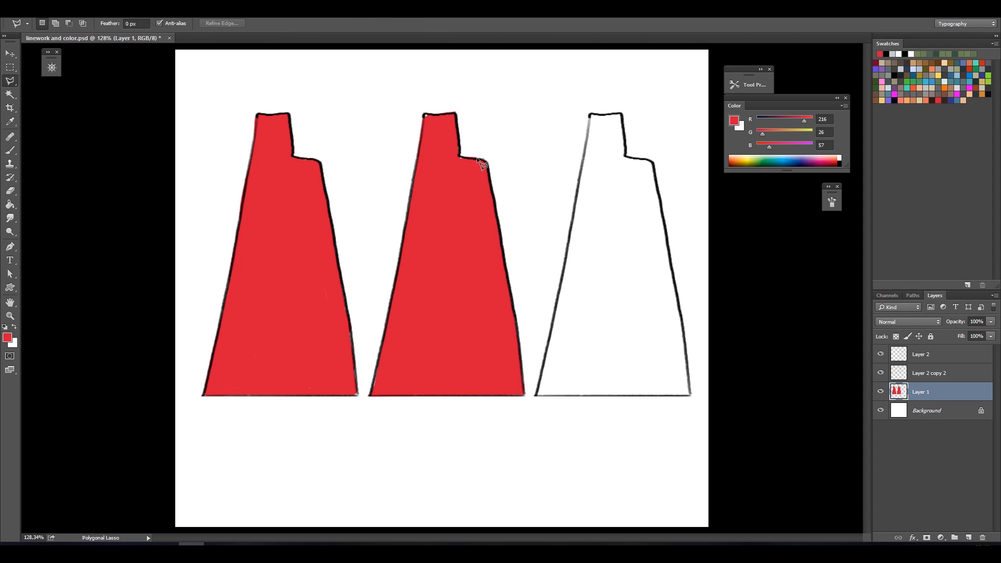
double_click(481, 162)
key(m)
key(alt+BackSpace)
key(ctrl+d)
Select the excess red beside the second shape's notch with the Polygonal Lasso, delete it and clear the selection
key(l)
click(459, 155)
double_click(470, 133)
key(m)
key(Delete)
key(ctrl+d)
key(l)
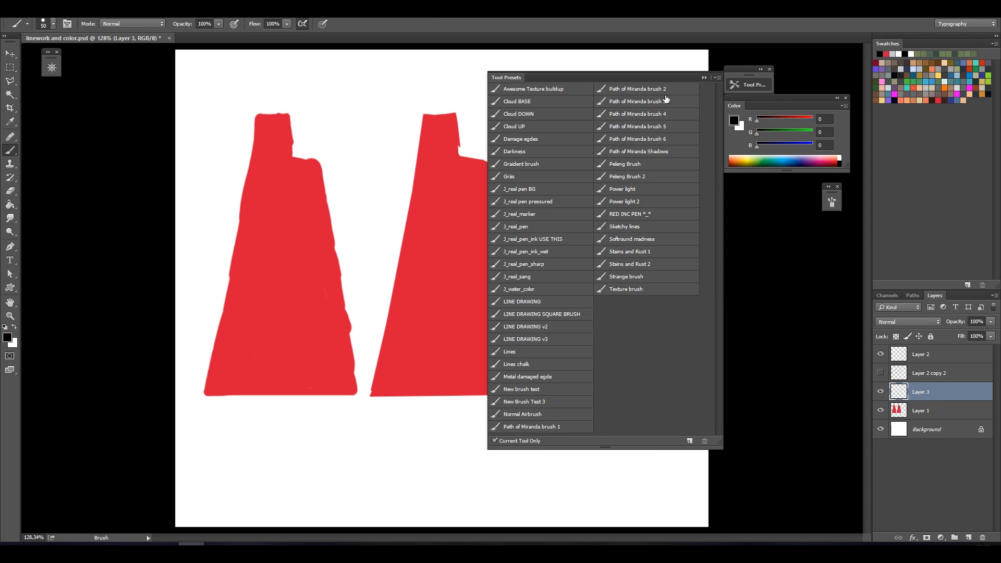
Choose a Path of Miranda brush preset, shrink it and trace the first two shapes' right edges in black on Layer 3
double_click(650, 107)
key(bracketleft)
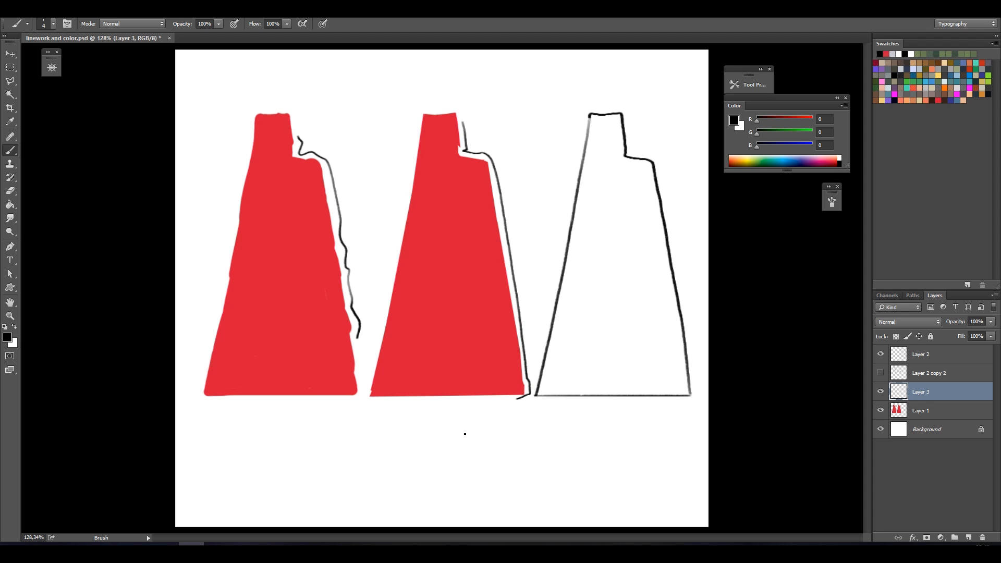
On Layer 1, select the second shape's red fill, place a copy inside the third outline and clear the selection
click(920, 416)
key(m)
drag(552, 444, 366, 100)
key(v)
drag(467, 327, 633, 324)
key(ctrl+d)
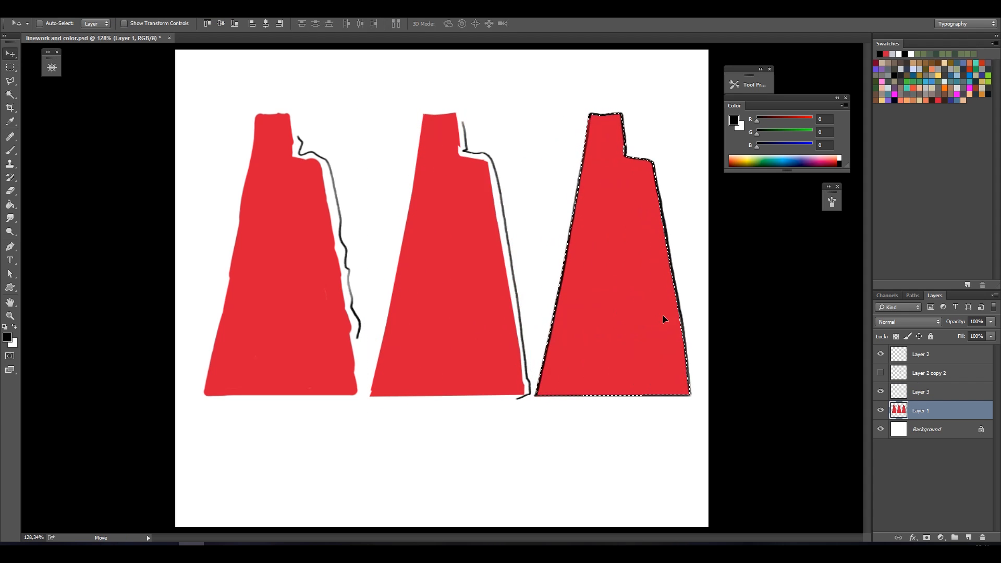
Move Layer 2 below Layer 3, then select the third shape's red fill and cut it to its own layer
key(m)
drag(916, 358, 909, 397)
drag(708, 440, 535, 102)
right_click(635, 217)
click(713, 323)
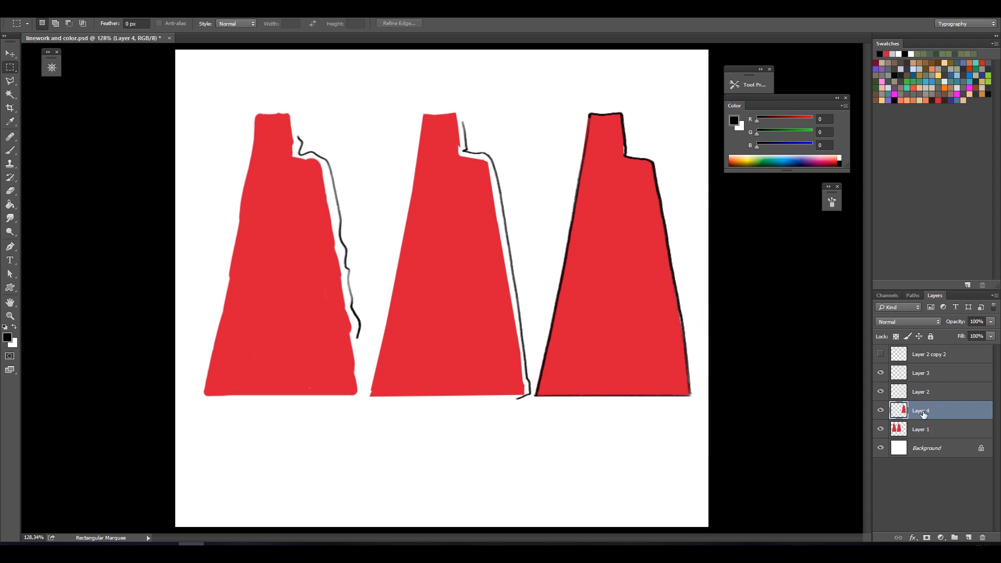
Colorize the line work on Layer 2 with Hue/Saturation, using saturation 75 and lightness +43
click(925, 393)
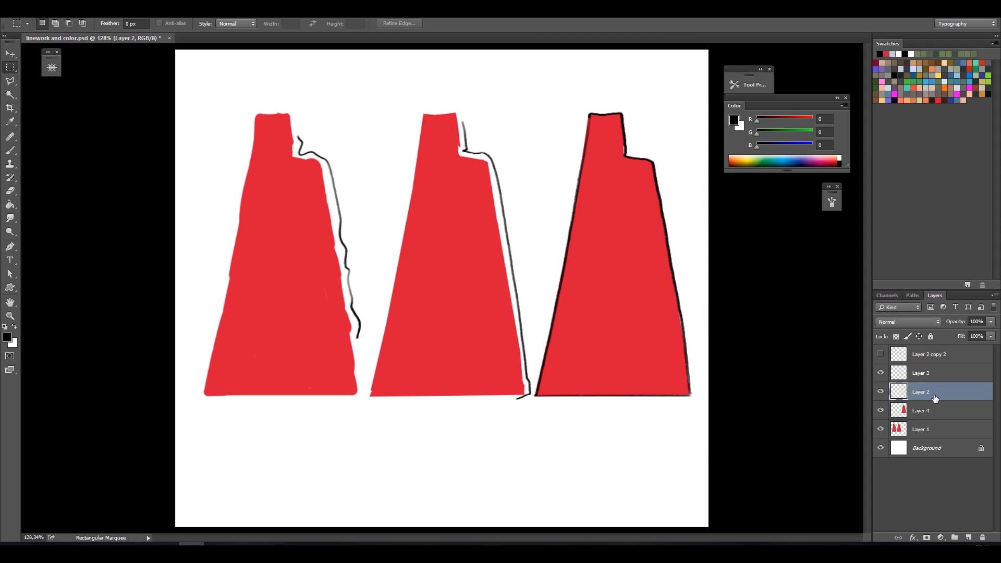
key(ctrl+u)
click(884, 337)
drag(816, 330, 806, 331)
drag(759, 303, 809, 303)
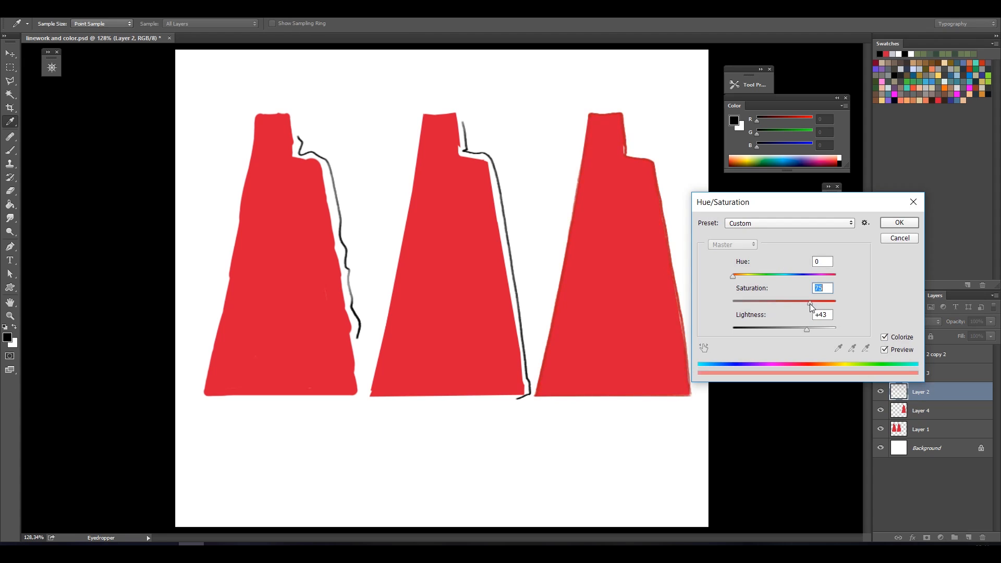
click(899, 223)
key(m)
right_click(932, 395)
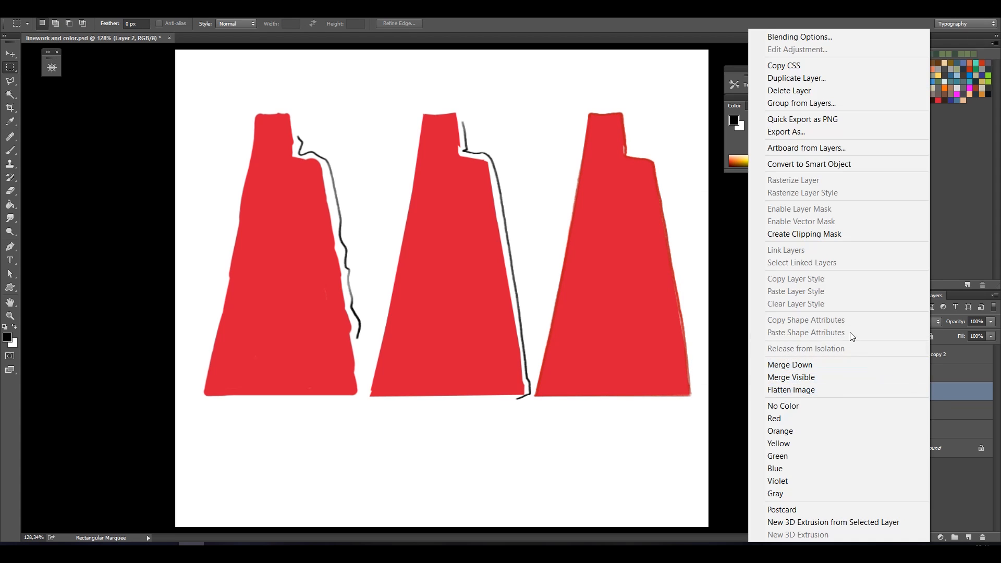
click(797, 377)
key(ctrl+z)
Merge Layer 2 down into Layer 4 and retouch the third shape's edges with sampled red
right_click(938, 399)
click(811, 364)
key(b)
alt+click(623, 143)
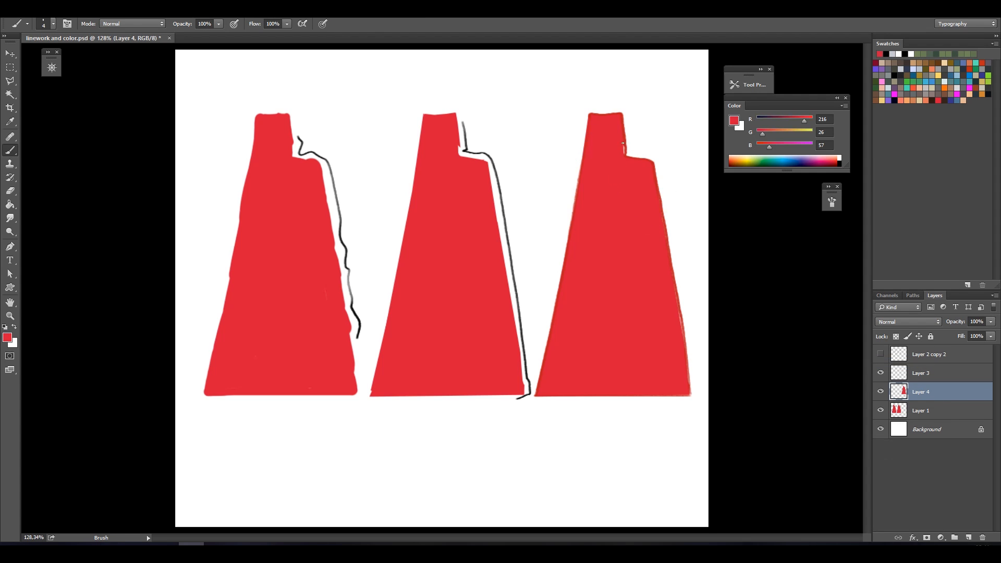
alt+click(671, 315)
key(bracketright)
key(bracketright)
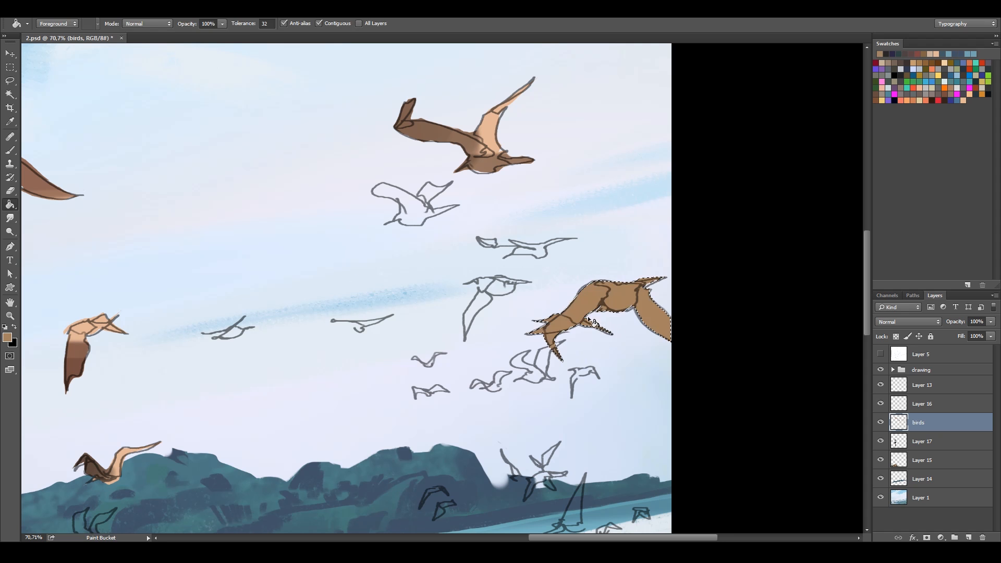
In 2.psd, lasso the small bird just below the large brown bird on the birds layer, fill it brown and deselect
key(l)
key(ctrl+d)
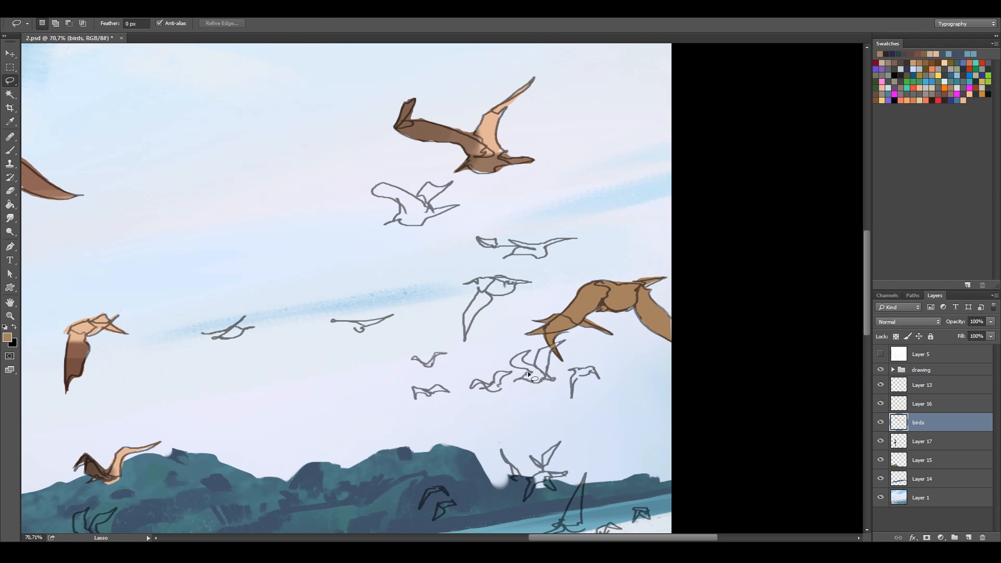
drag(564, 340, 562, 342)
key(alt+BackSpace)
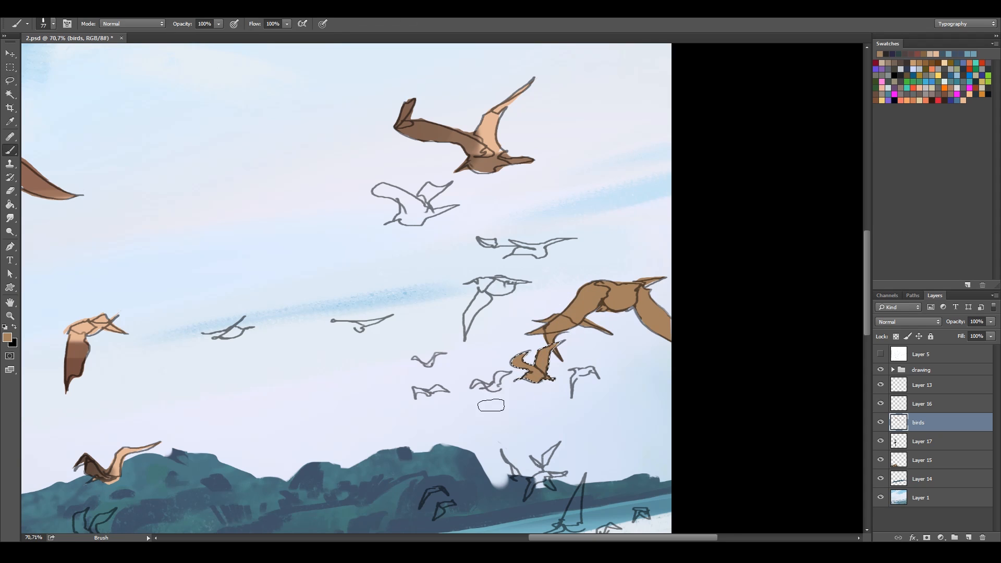
key(m)
click(880, 370)
click(881, 370)
key(l)
key(ctrl+d)
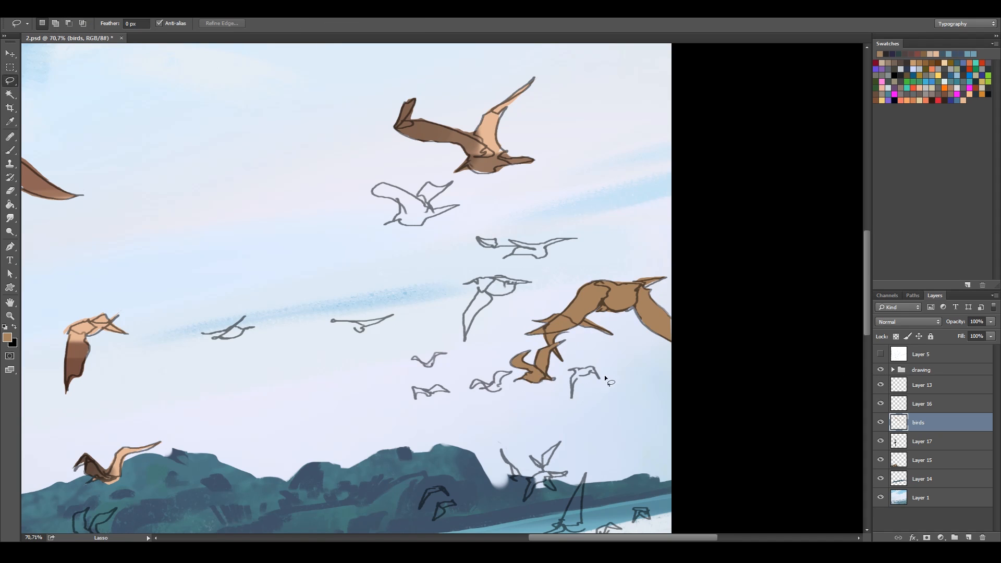
Fill the small bird with the drooping wing, right of the one just filled, with brown and clear the selection
key(b)
drag(574, 367, 572, 391)
key(m)
key(ctrl+d)
key(l)
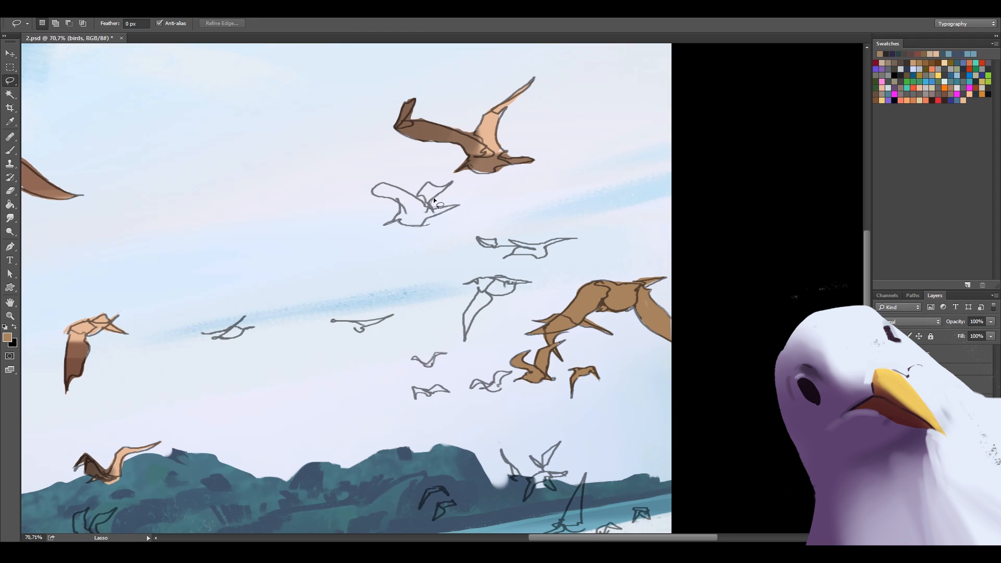
Fill the uncoloured bird directly beneath the uppermost brown bird with the same brown and clear the selection
key(g)
click(423, 213)
mouse_move(388, 199)
mouse_down()
mouse_move(429, 225)
mouse_move(442, 189)
mouse_up()
key(m)
key(l)
key(b)
key(ctrl+d)
key(e)
key(l)
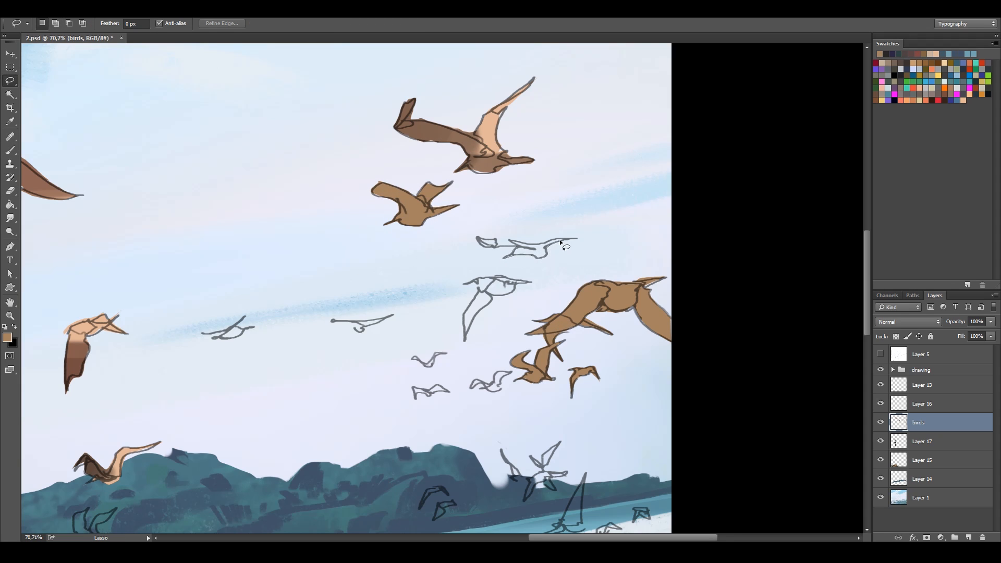
Lasso the uncoloured bird with outstretched wings, fill it brown, deselect, and outline the bird directly below it
drag(511, 239, 514, 242)
key(b)
drag(521, 249, 566, 241)
key(ctrl+d)
key(j)
key(l)
mouse_move(474, 295)
mouse_down()
mouse_move(472, 321)
mouse_move(489, 294)
mouse_move(527, 281)
mouse_move(477, 291)
mouse_up()
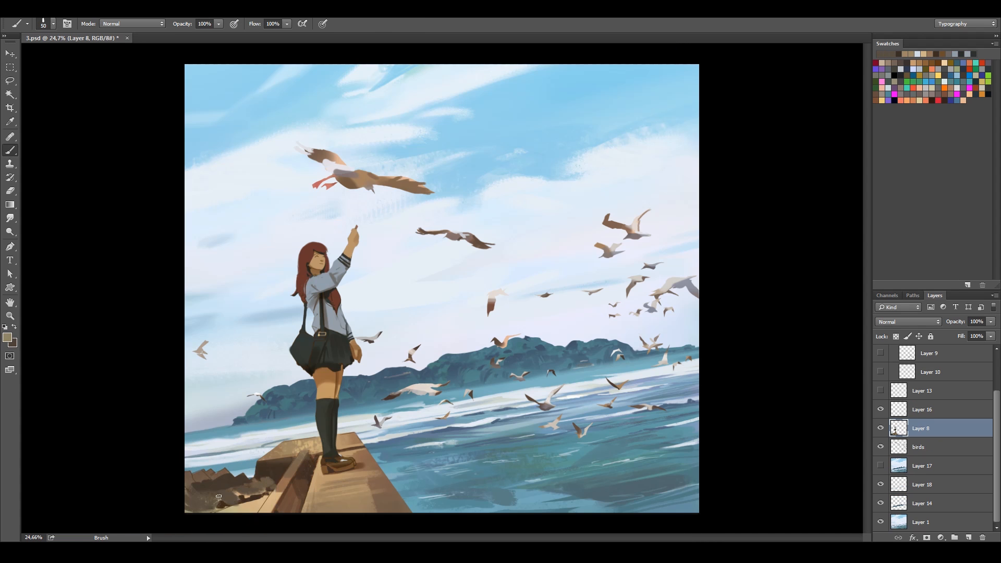
In 3.psd, brush brown tones onto the rocks and the pier's side on Layer 8, using sampled and newly picked colours
drag(218, 496, 261, 496)
key(bracketright)
click(642, 147)
alt+click(282, 488)
click(10, 338)
click(606, 314)
click(760, 292)
key(ctrl+z)
mouse_move(290, 486)
mouse_down()
mouse_move(265, 507)
mouse_move(323, 498)
mouse_up()
Sample colours around the pier and refine its edges on Layer 8, varying the brush size
alt+click(322, 495)
key(bracketleft)
key(bracketleft)
key(bracketleft)
key(bracketleft)
key(bracketleft)
key(bracketleft)
alt+click(278, 470)
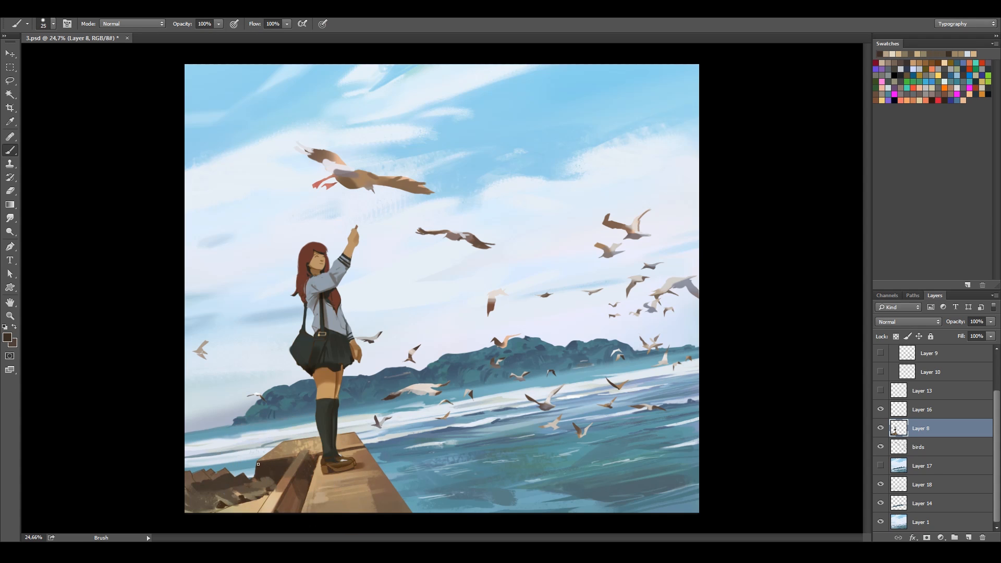
key(shift+alt+p)
key(bracketright)
key(bracketright)
key(bracketright)
key(bracketright)
key(bracketright)
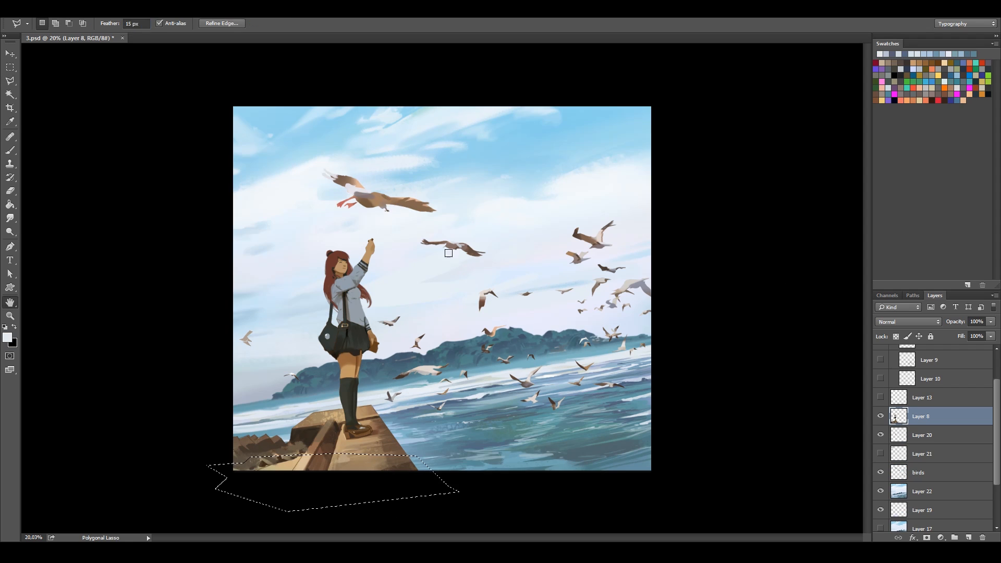
Clear the feathered selection around the pier's base and flip the canvas horizontally and back to check the composition
key(ctrl+d)
key(ctrl+alt+z)
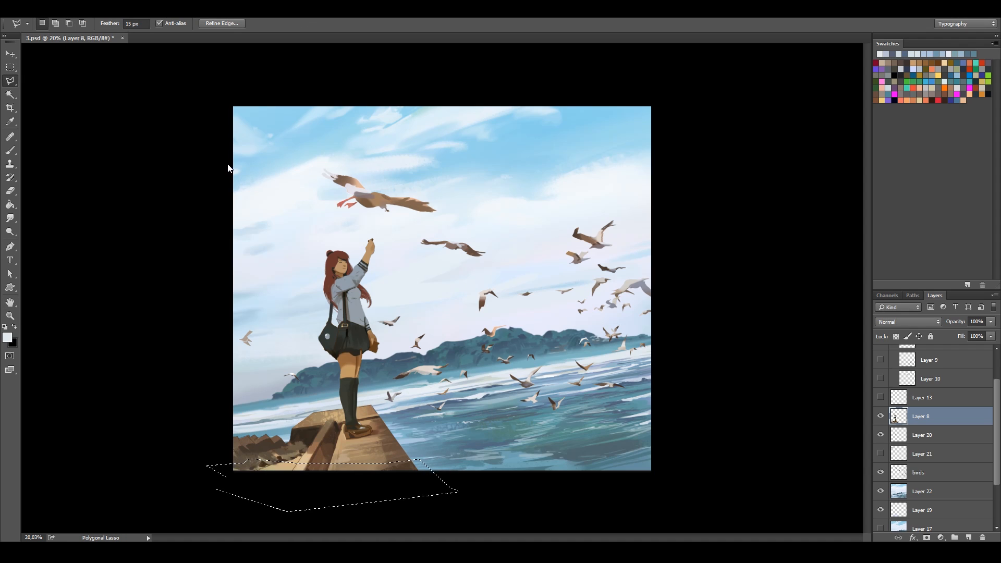
key(ctrl+d)
key(m)
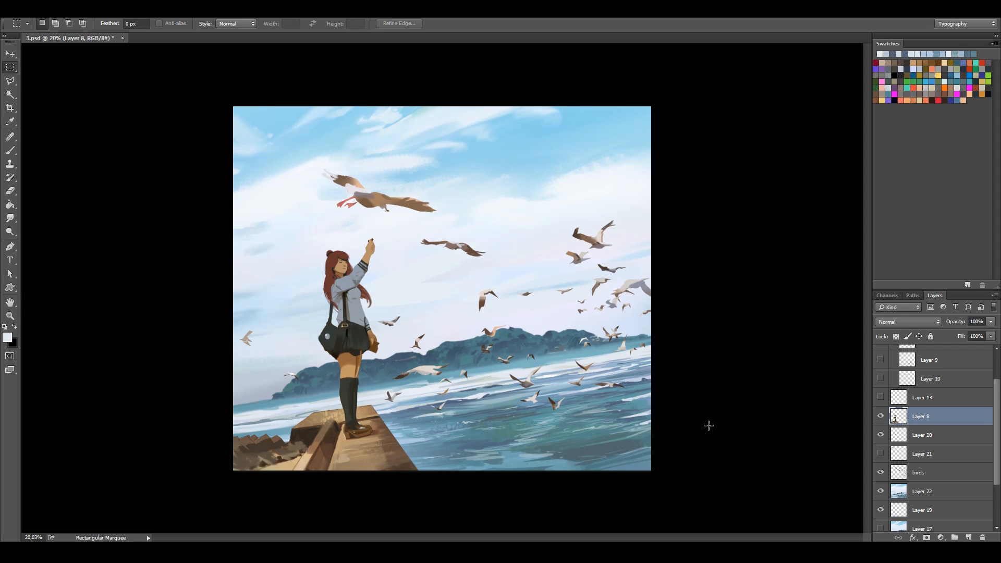
key(h)
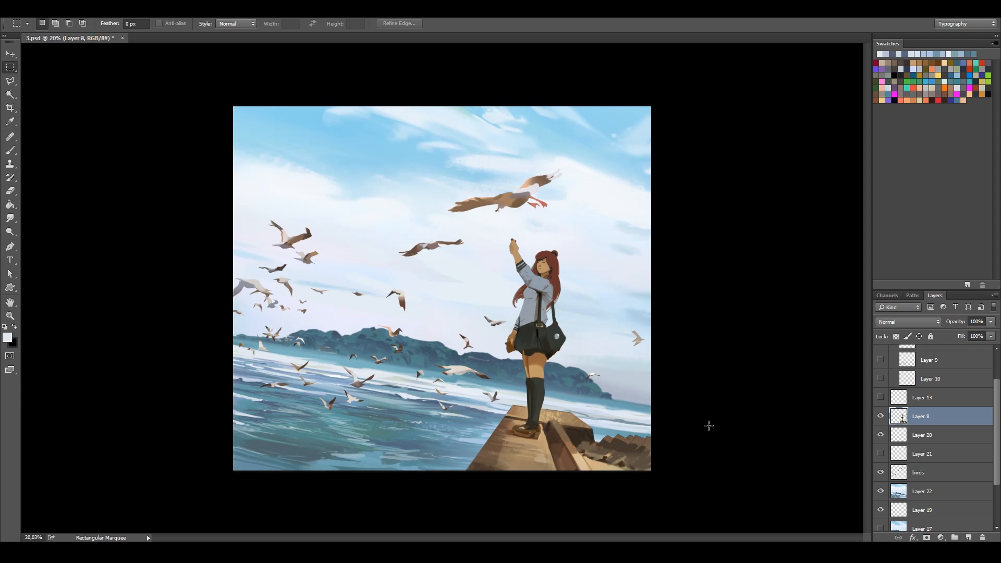
key(ctrl+shift+h)
On the birds layer, reshape the small bird at the canvas's far left with sampled colours and the Eraser
click(918, 470)
key(b)
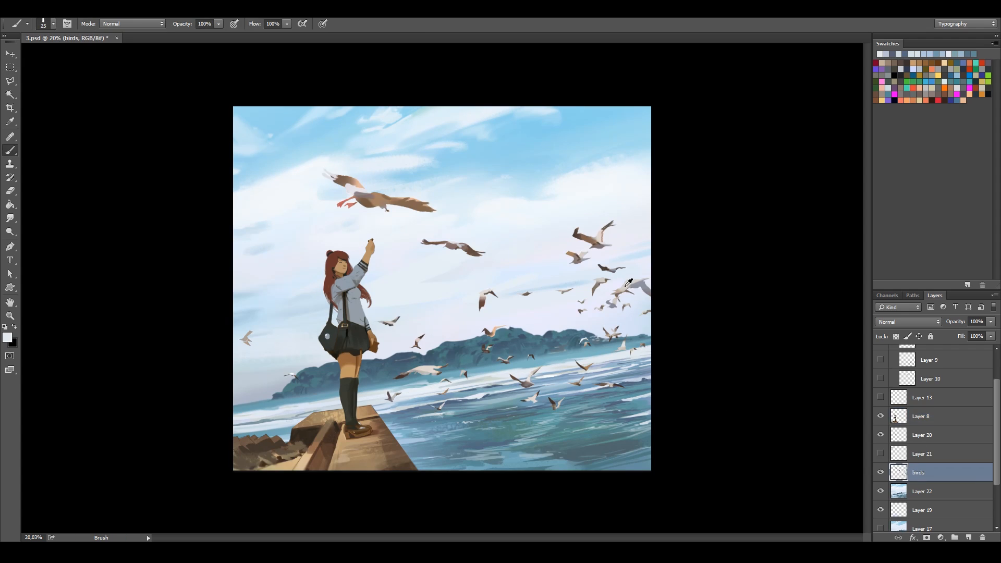
alt+click(248, 341)
key(bracketright)
key(e)
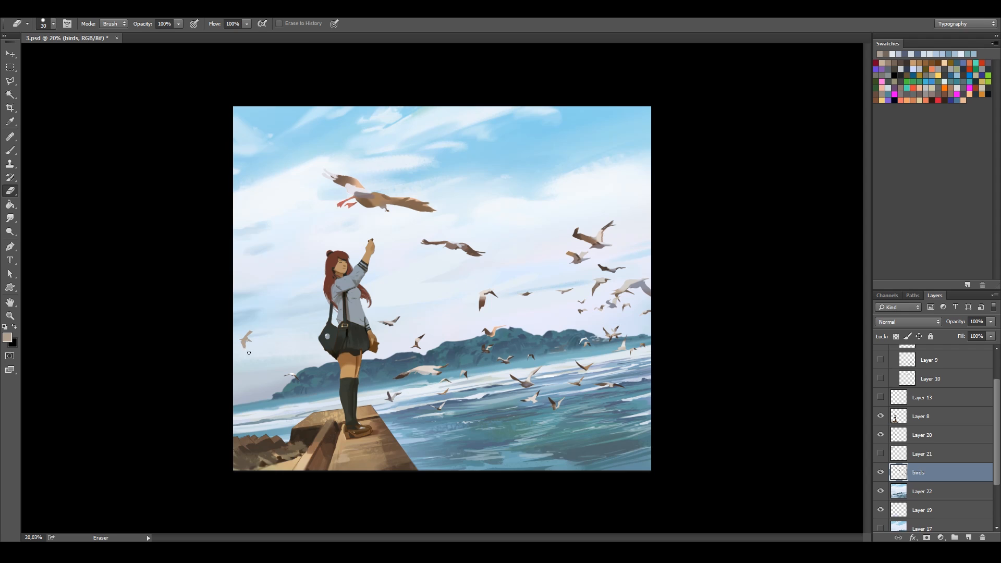
key(b)
alt+click(327, 370)
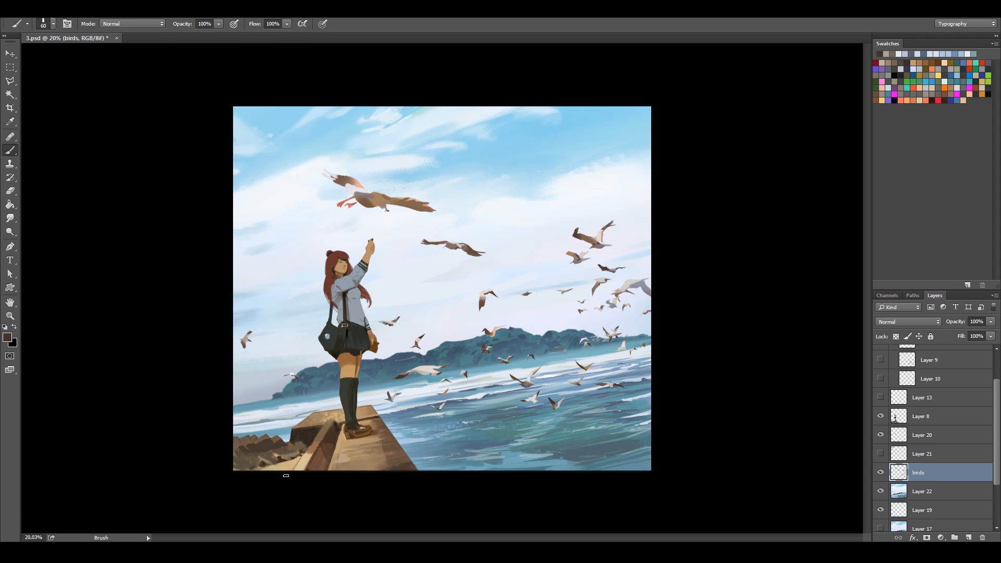
Add a new layer above Layer 22 and paint pale highlights on the lower-right water with sampled colours
click(923, 496)
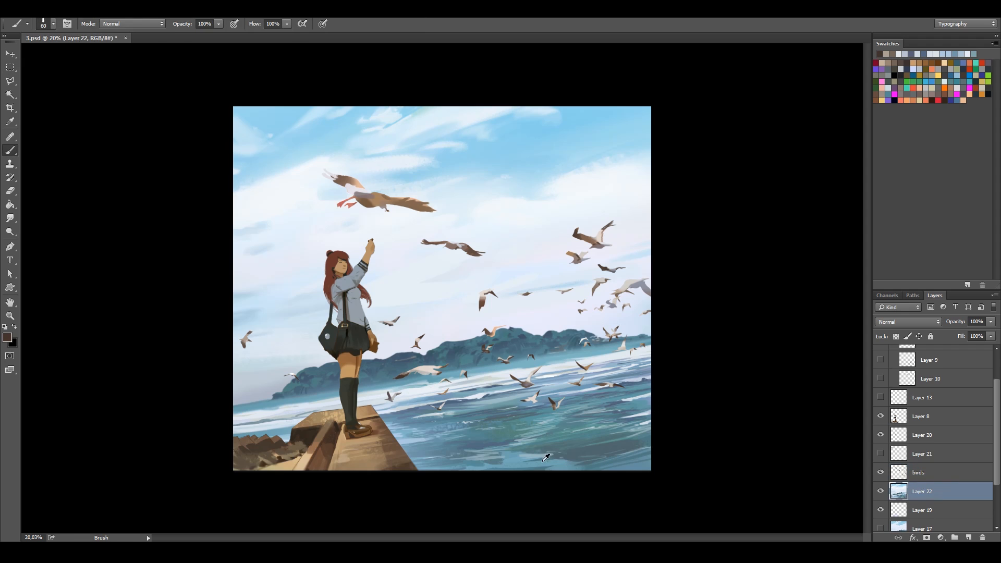
alt+click(582, 446)
click(969, 538)
alt+click(555, 448)
key(bracketleft)
key(bracketleft)
key(bracketright)
alt+click(582, 465)
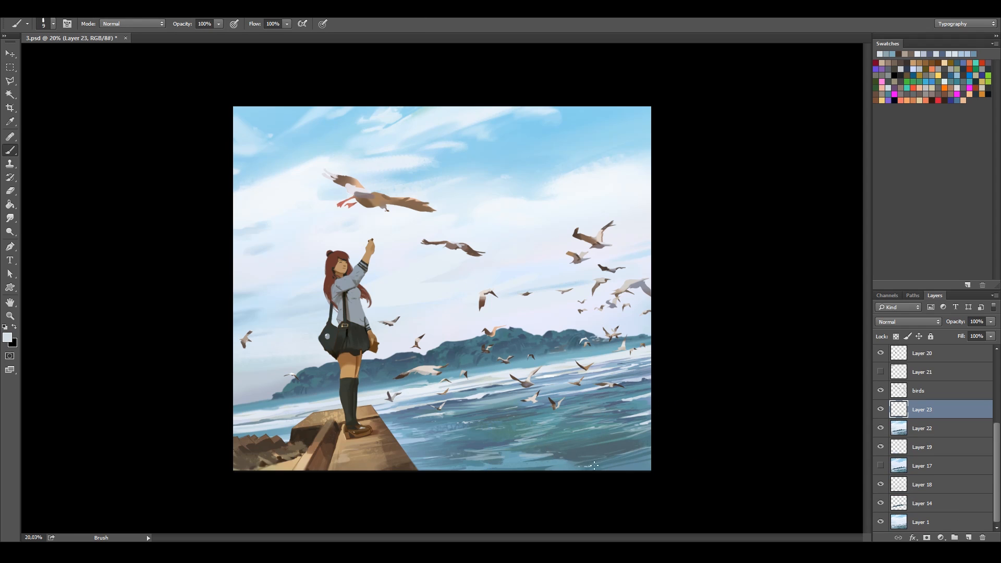
key(bracketright)
Compare the painting with the new highlight layer hidden and shown, and examine the composition mirrored horizontally
click(880, 410)
click(880, 410)
key(F2)
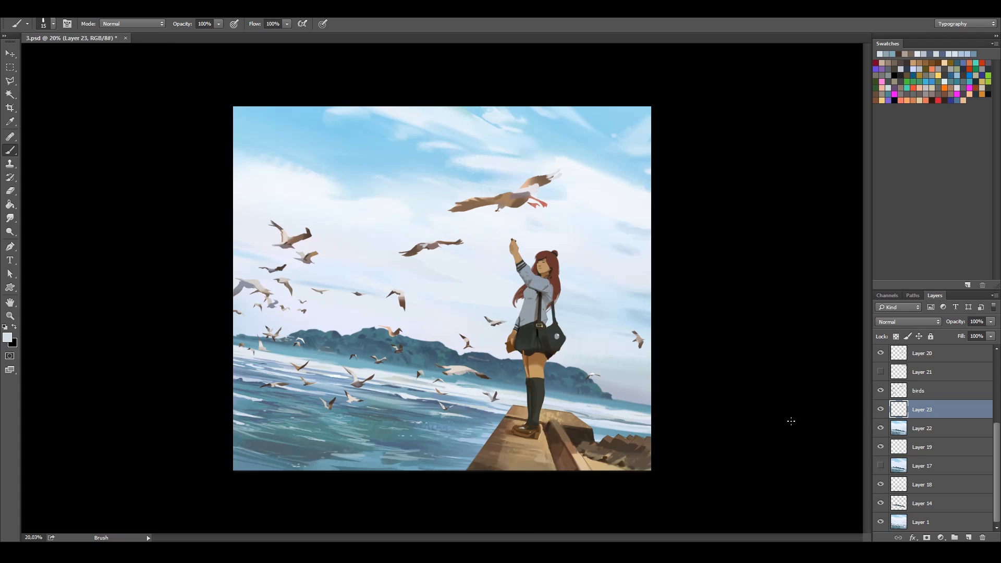
key(F2)
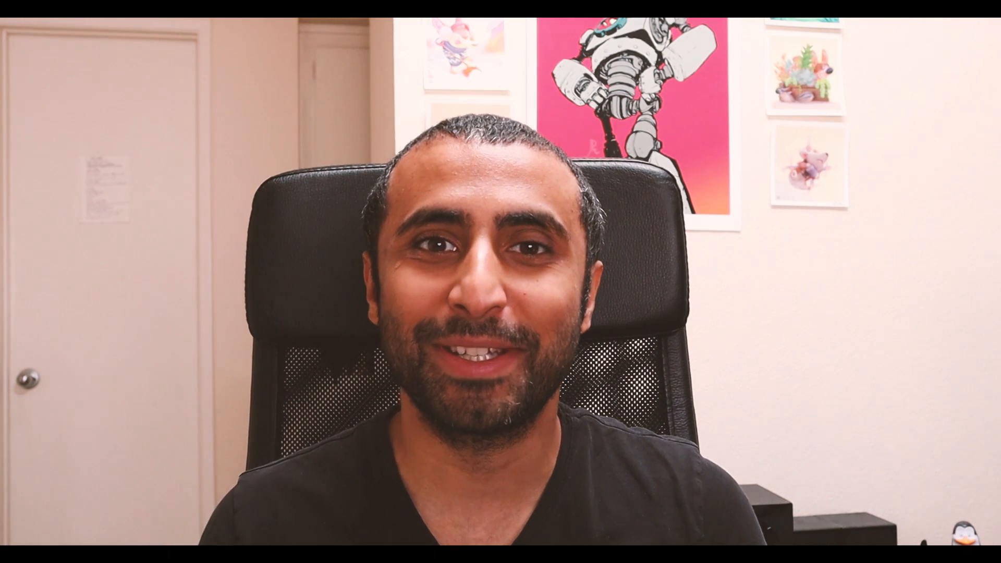